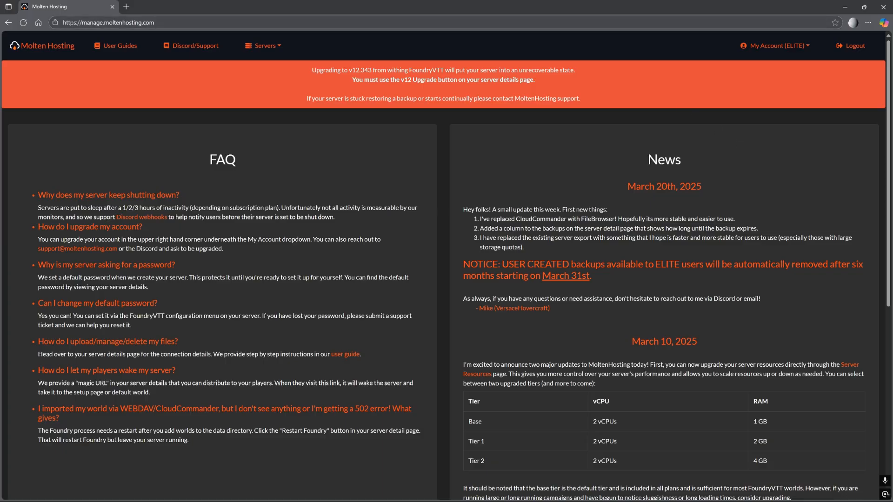
scroll(629, 365, "down", 2)
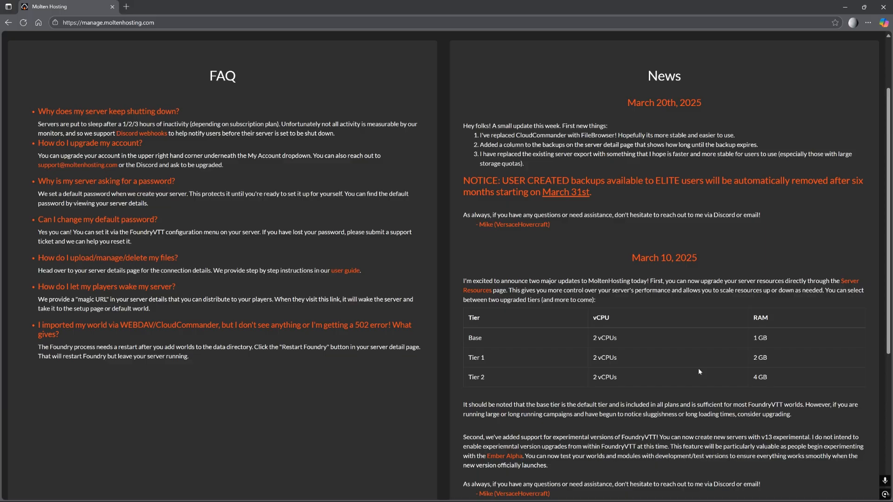
scroll(699, 368, "up", 2)
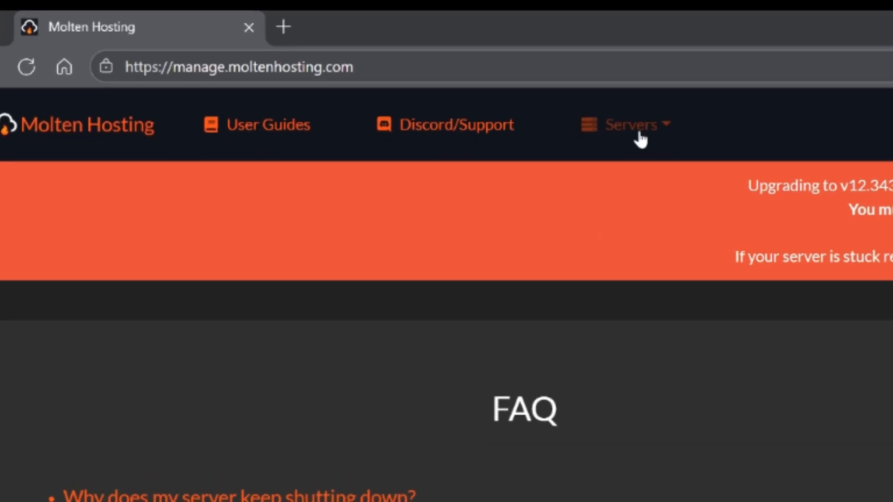
Choose Create New Server from the Servers dropdown in the top bar.
left_click(603, 151)
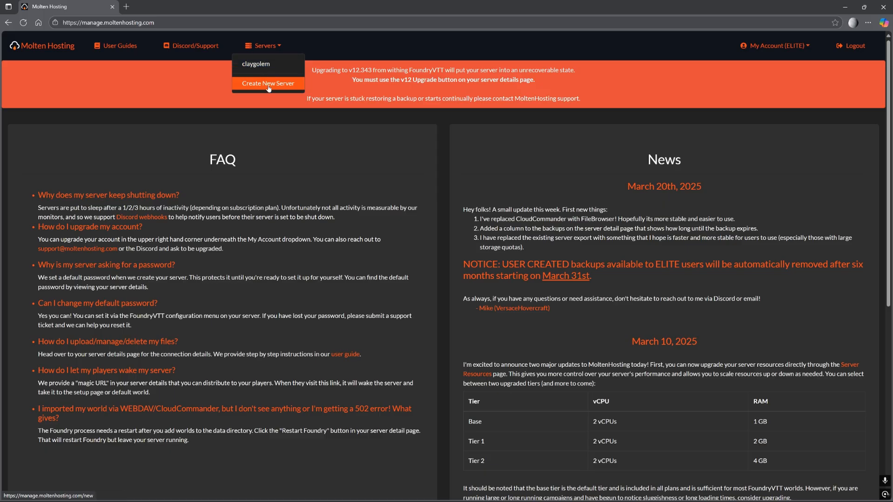
left_click(268, 86)
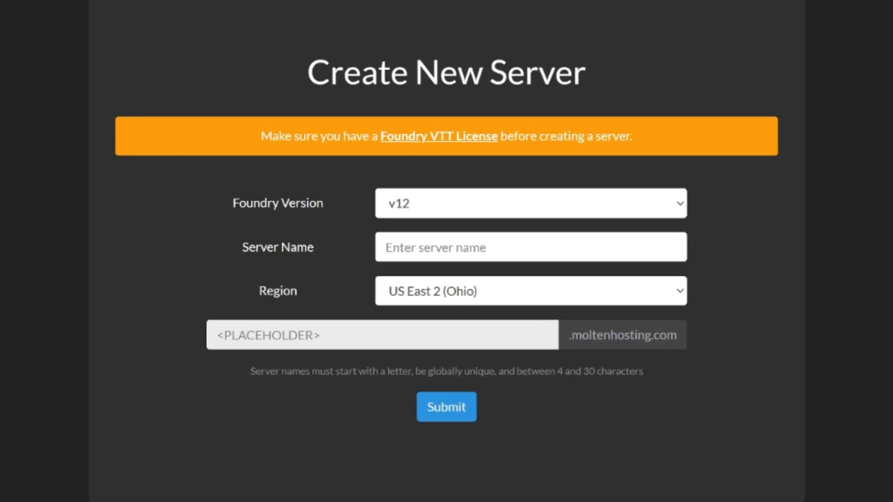
Submit a Foundry v13 server named ClayGolemV13 in the EU Central (Frankfurt) region.
left_click(427, 202)
left_click(450, 301)
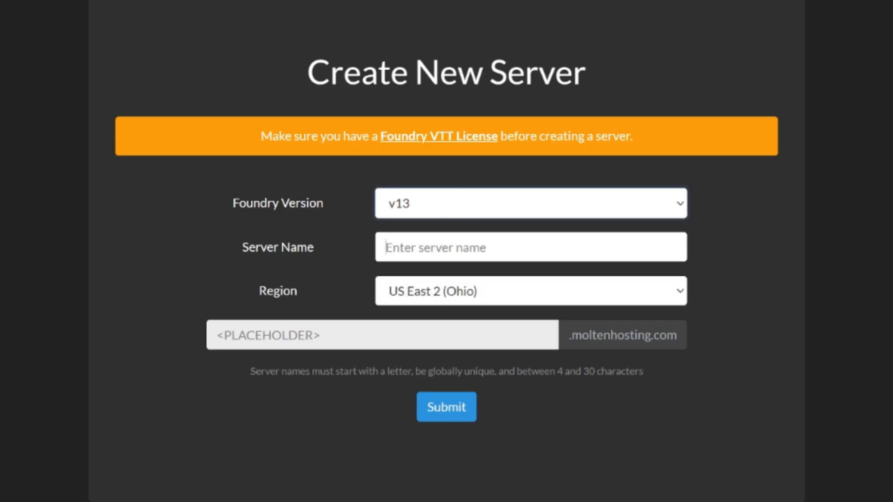
left_click(429, 248)
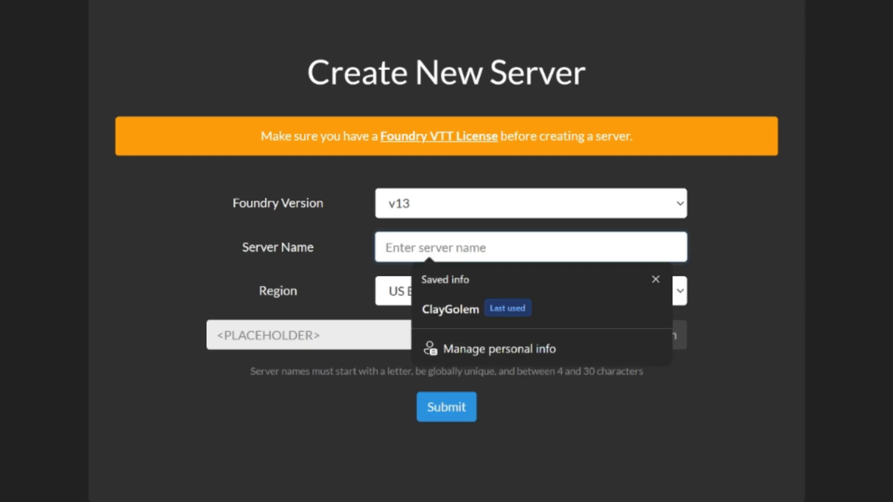
type("ClayGol")
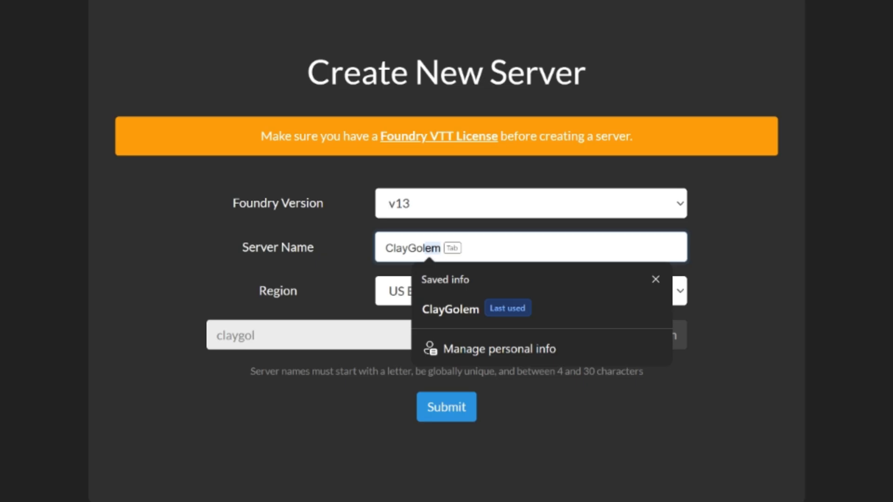
type("emV13")
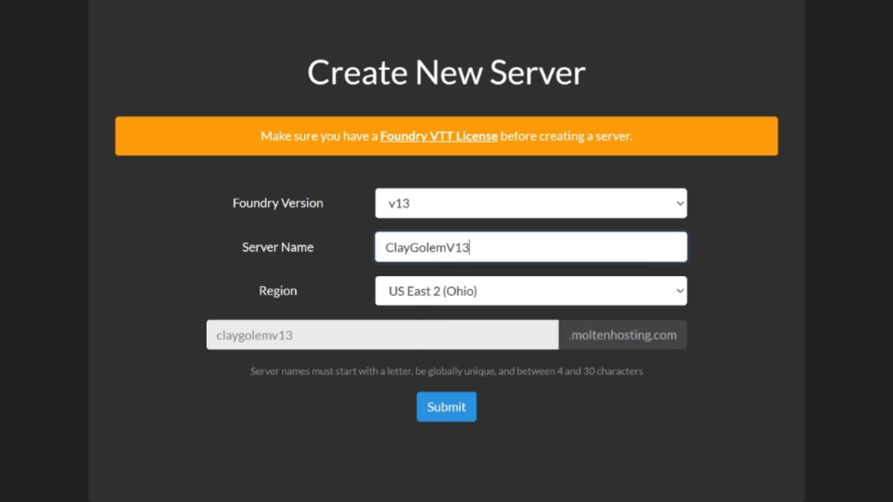
left_click(553, 292)
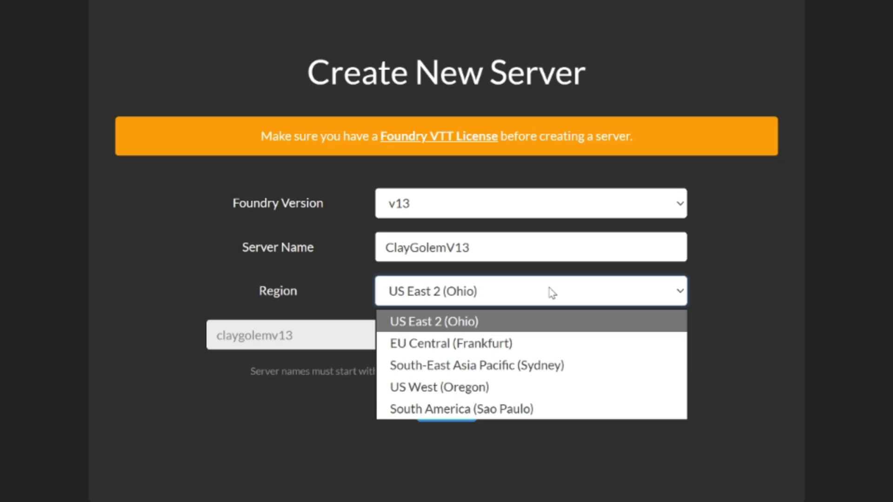
left_click(560, 349)
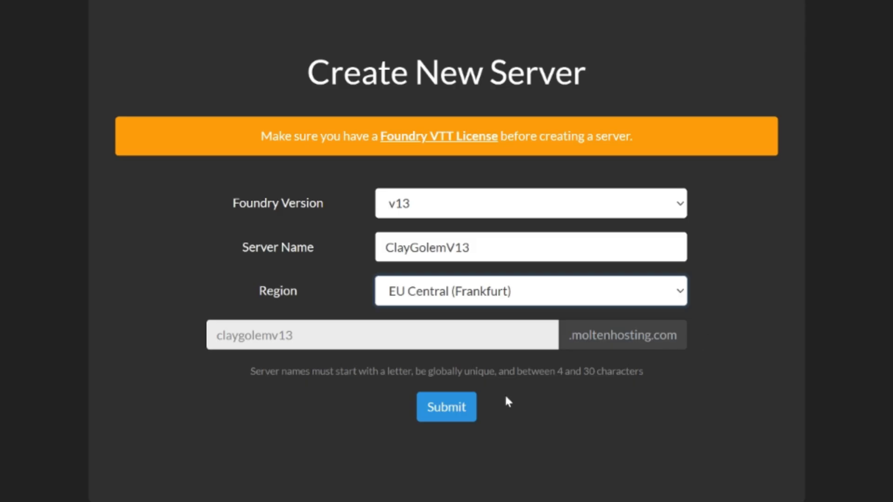
left_click(449, 408)
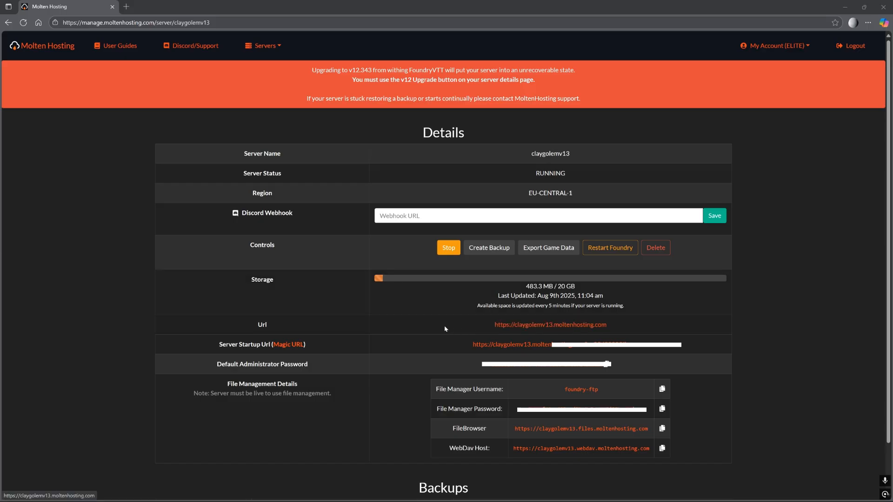
right_click(524, 325)
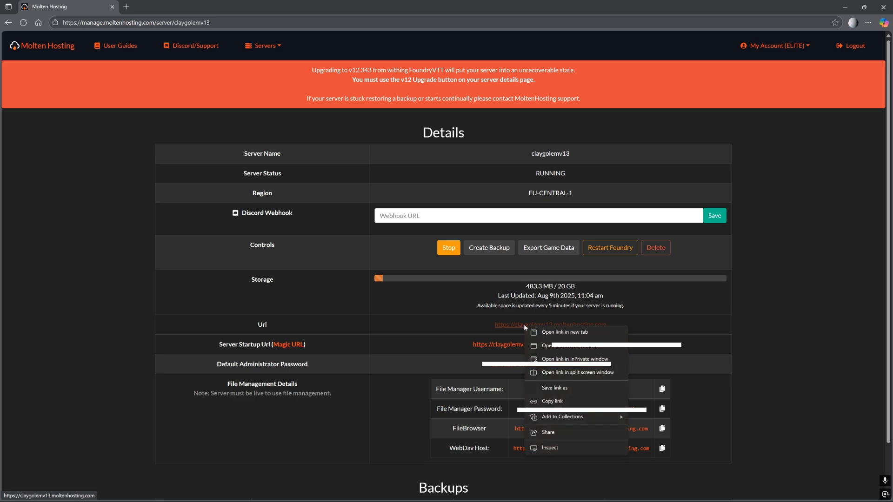
left_click(555, 332)
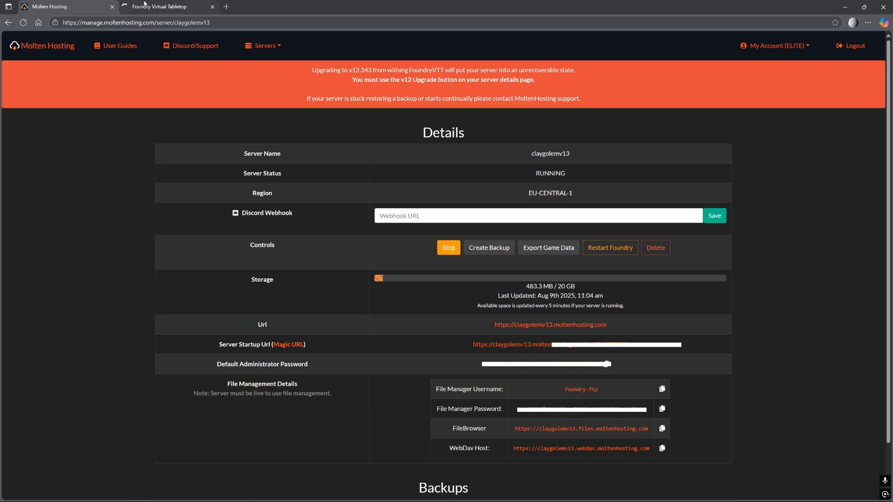
key("ctrl+Tab")
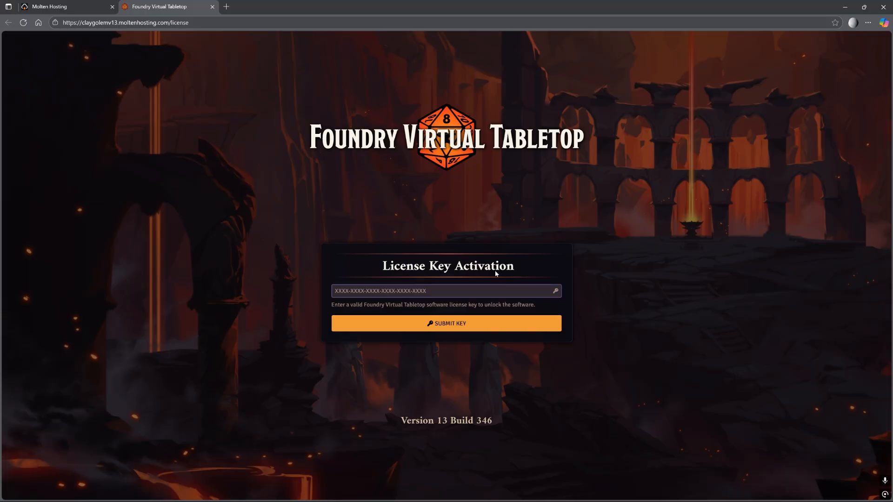
key("Return")
left_click(211, 7)
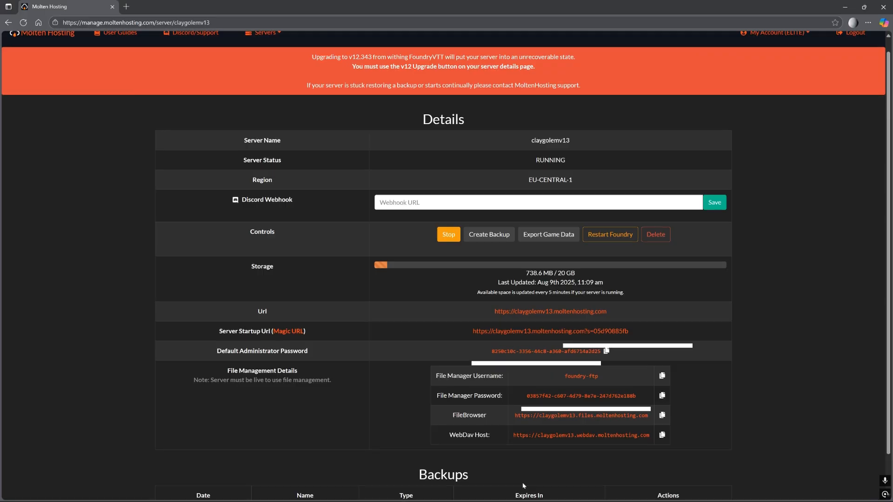
Scroll to the top of the claygolemv13 server's details page.
scroll(522, 484, "up", 1)
Open the claygolemv13 server URL in a new browser tab.
right_click(547, 326)
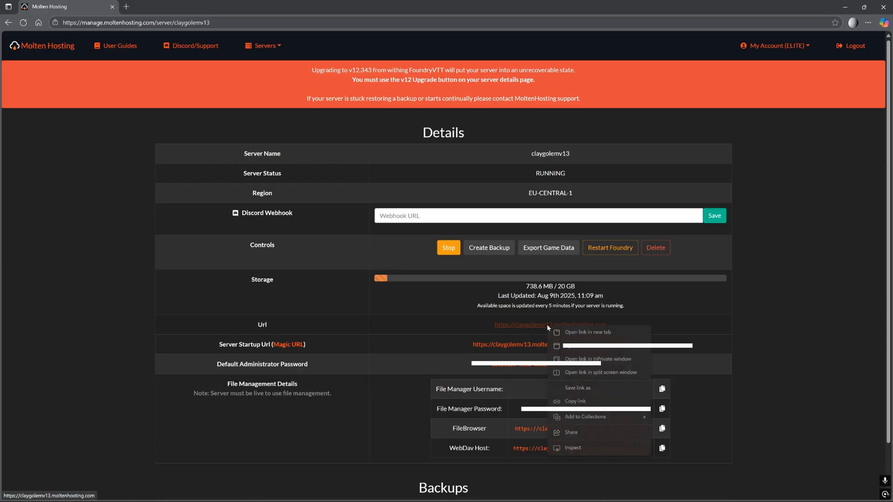
left_click(586, 332)
key("ctrl+Tab")
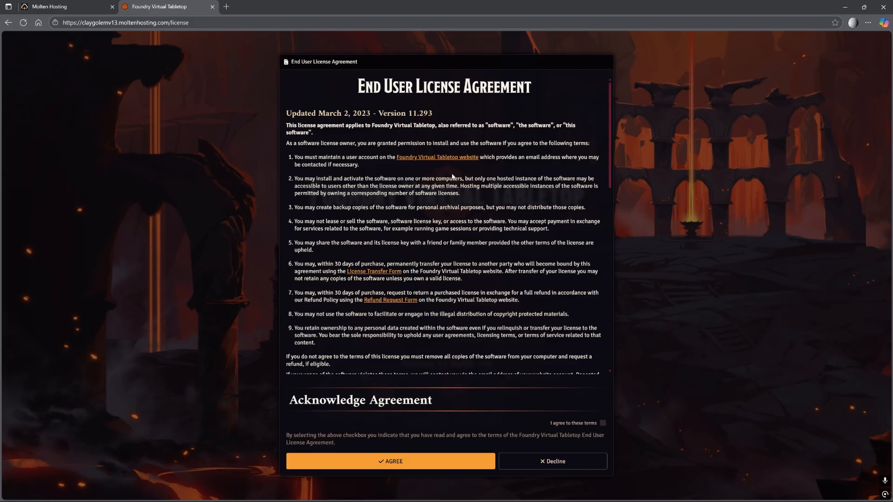
Agree to the terms and accept Foundry's End User License Agreement.
scroll(452, 170, "down", 20)
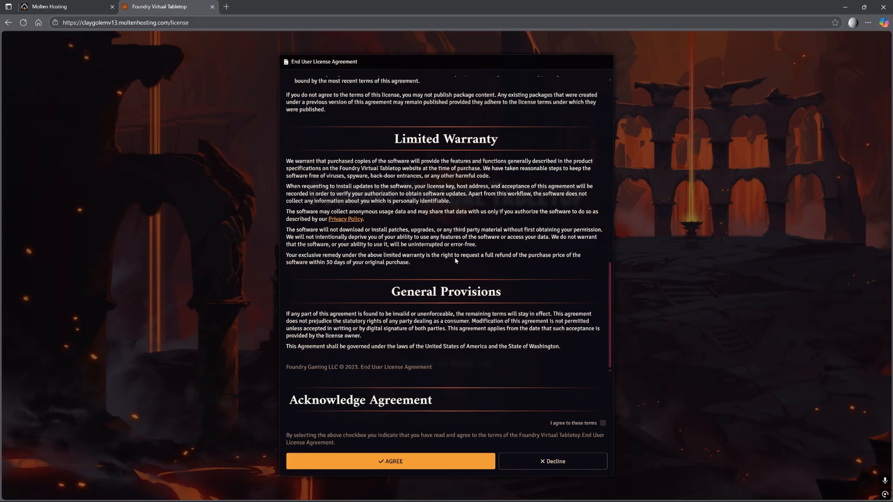
left_click(603, 423)
left_click(410, 456)
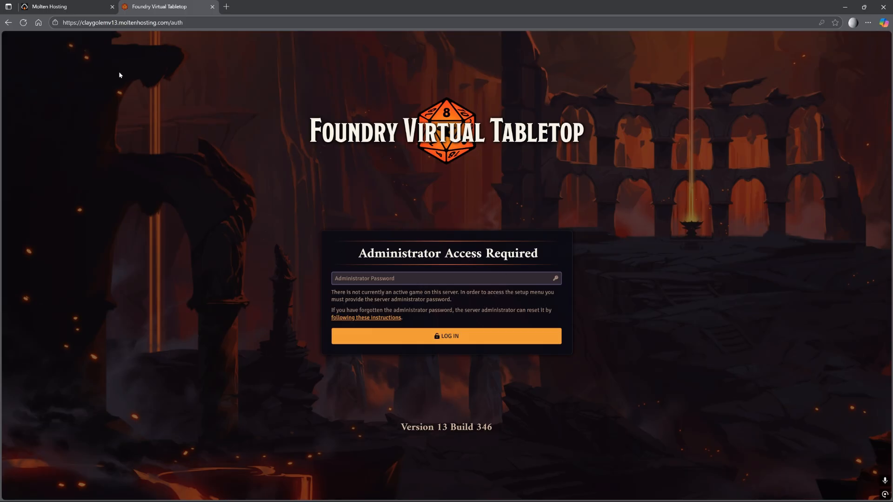
Log in to Foundry as administrator with the default password copied from Molten Hosting.
left_click(86, 9)
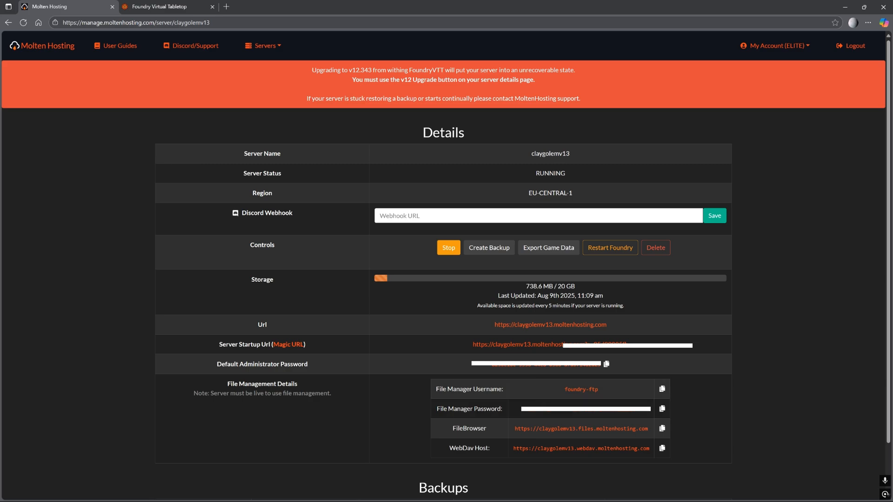
left_click(607, 365)
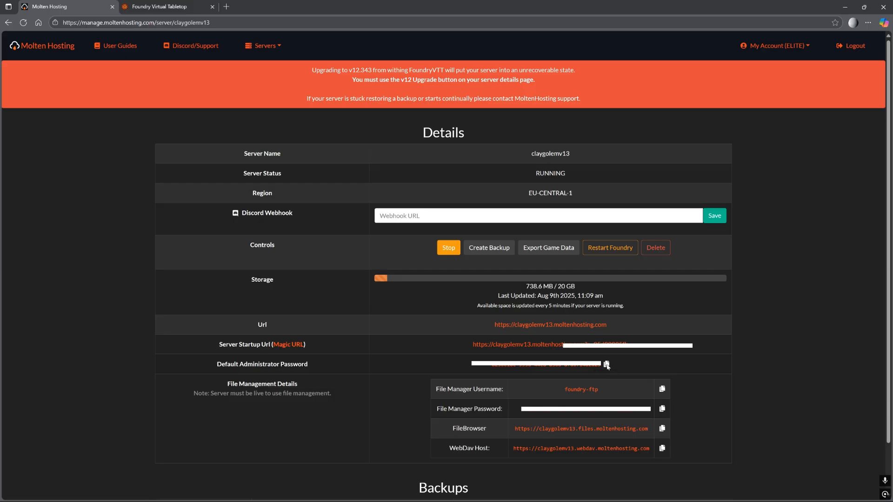
left_click(155, 6)
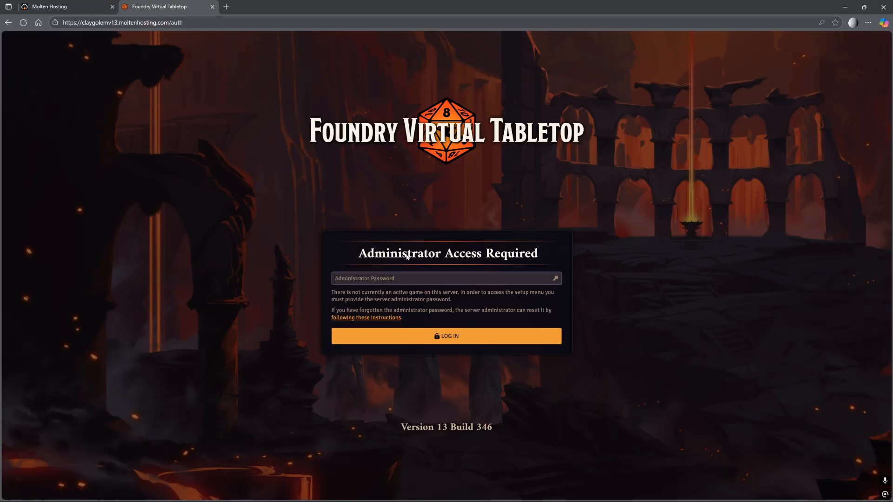
left_click(391, 278)
key("ctrl+v")
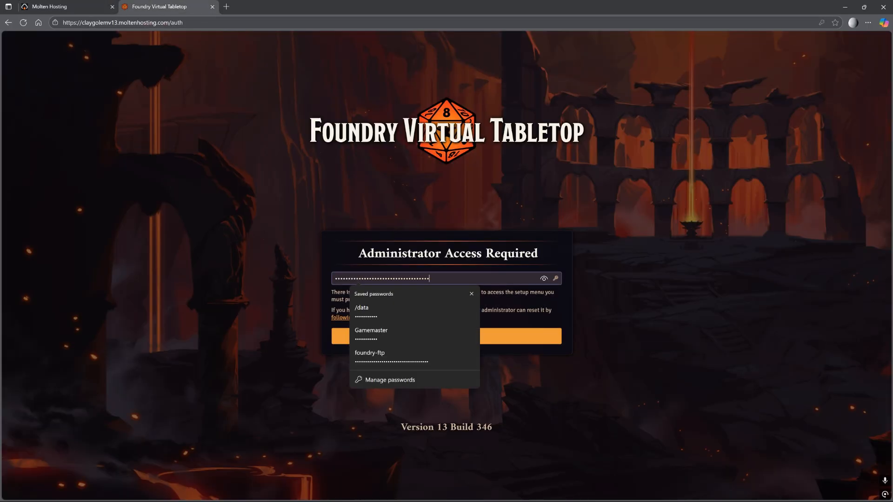
left_click(570, 333)
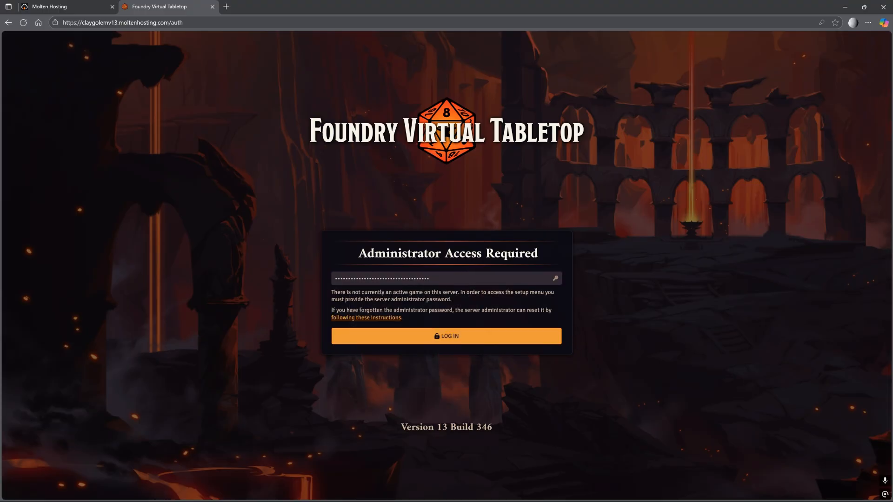
left_click(474, 340)
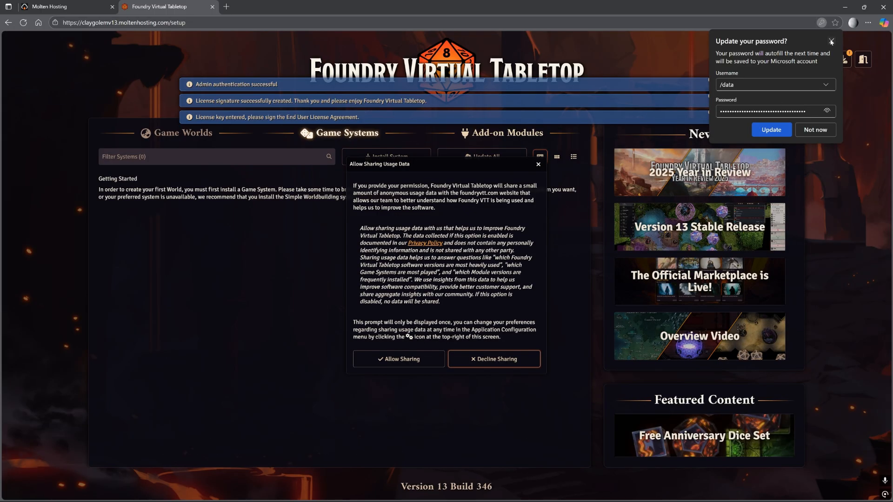
left_click(831, 41)
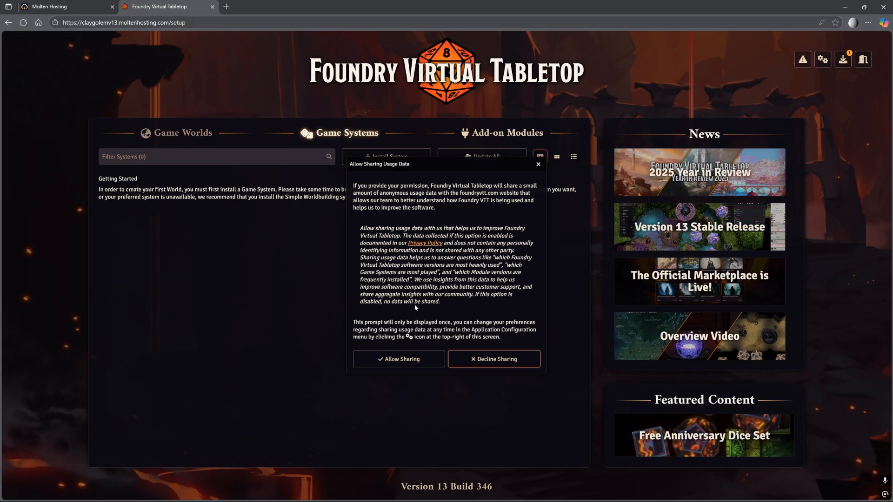
left_click(417, 359)
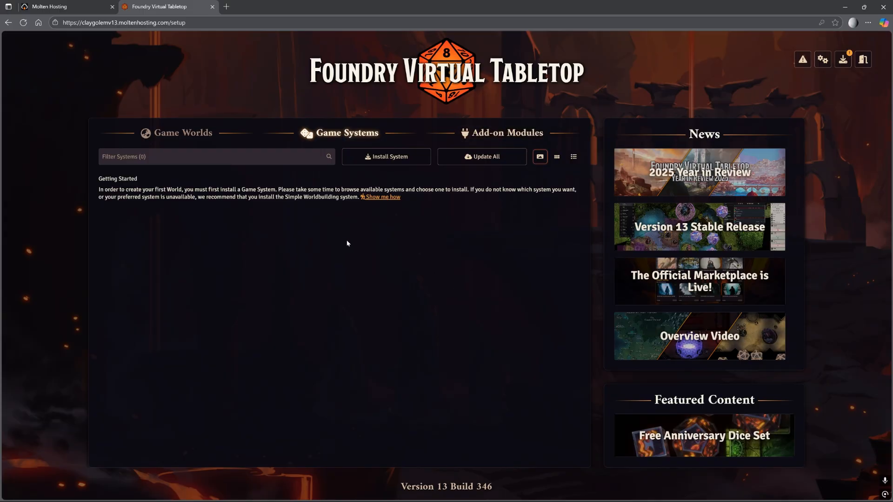
Install Dungeons & Dragons Fifth Edition, check it for updates, then view Add-on Modules.
left_click(371, 157)
type("Dungeon")
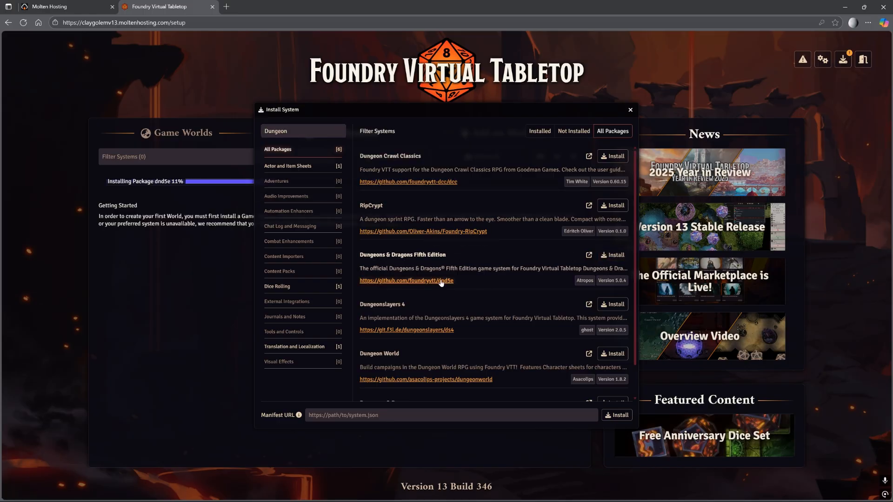
left_click(631, 110)
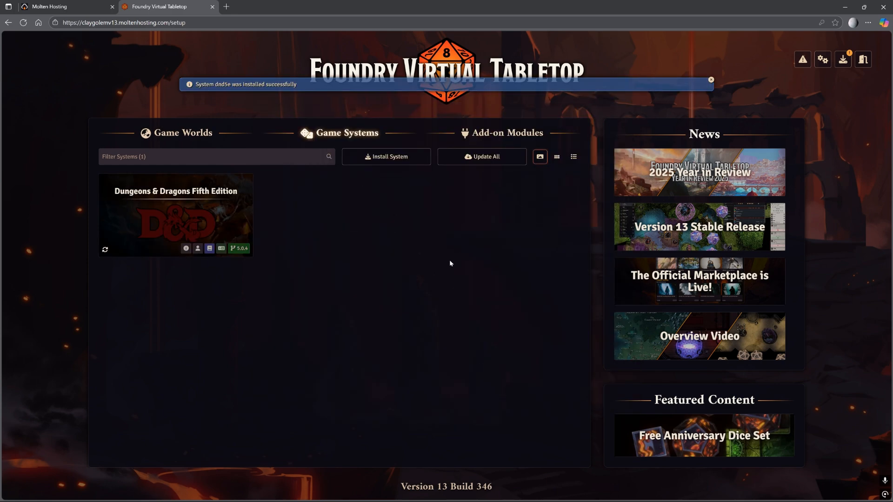
left_click(105, 250)
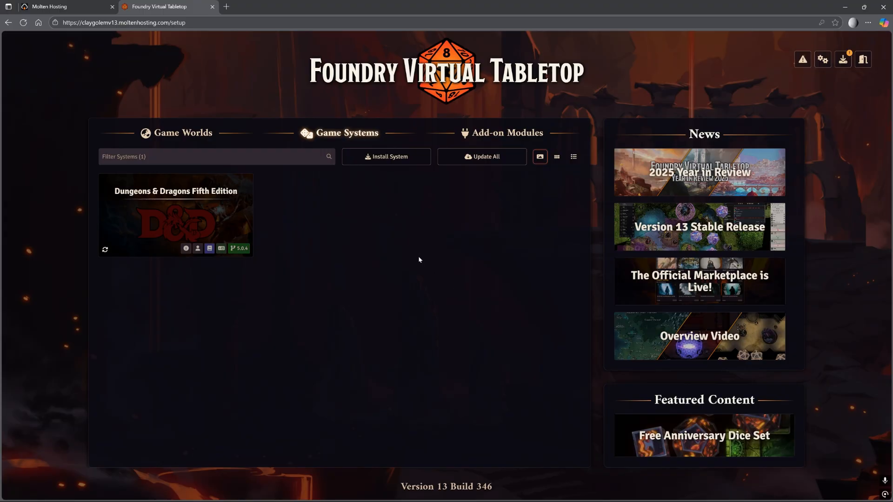
left_click(487, 134)
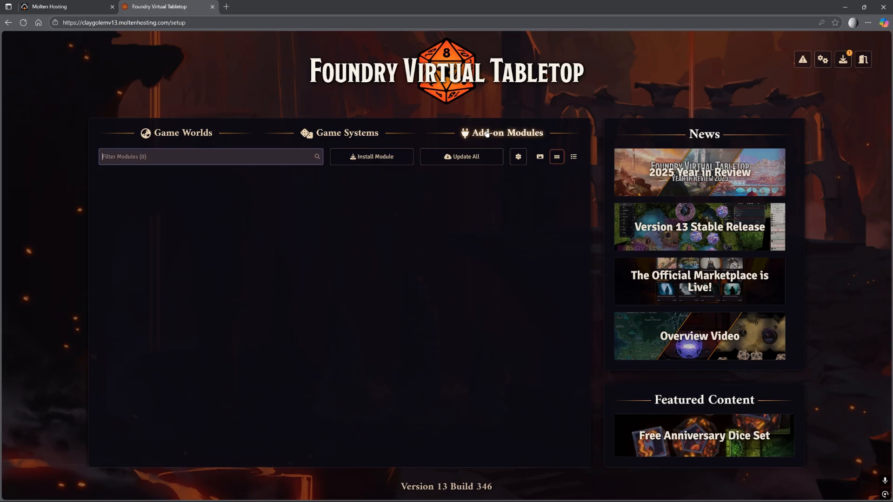
Show the Game Worlds tab, opening and then cancelling the Create World dialog.
left_click(181, 135)
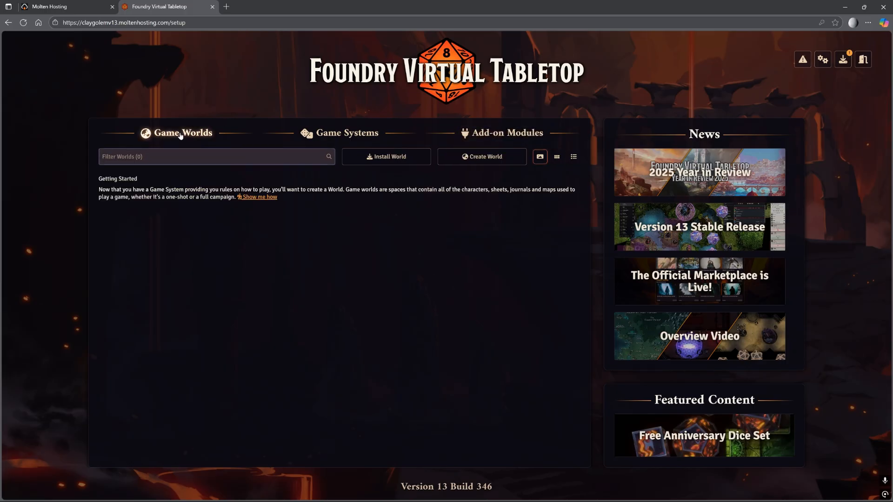
left_click(472, 163)
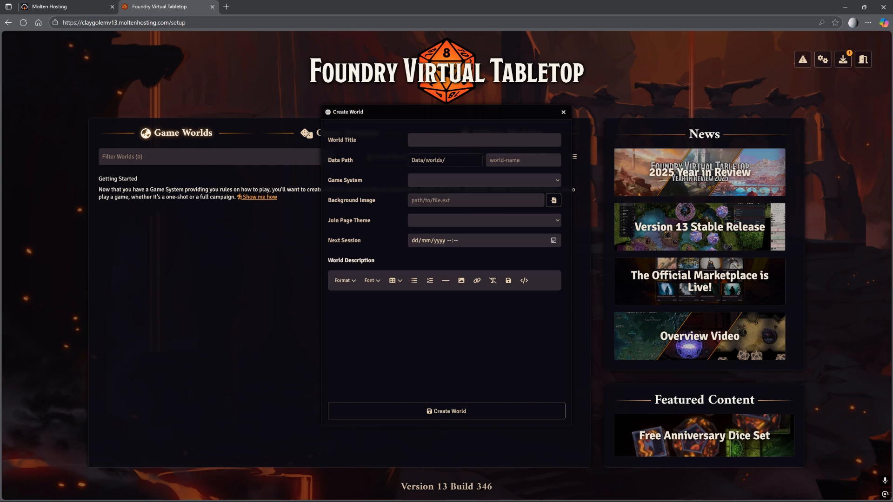
left_click(563, 112)
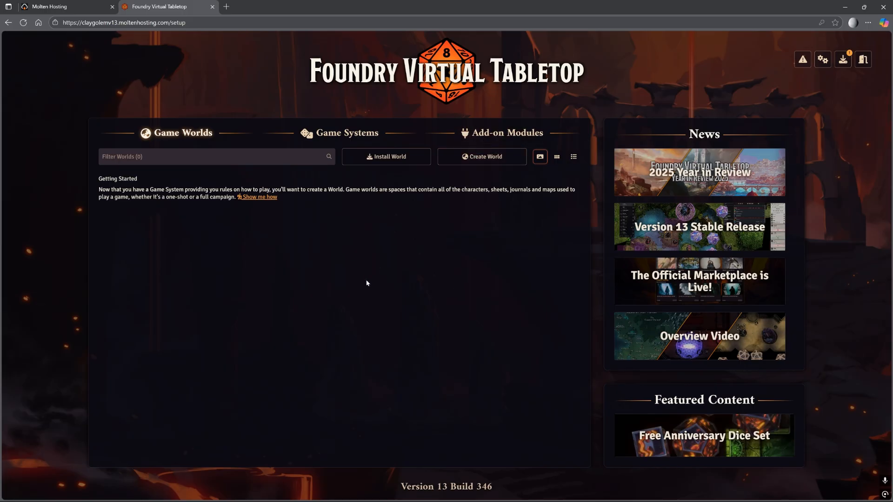
View the empty Add-on Modules tab, then return to the Molten Hosting server page.
left_click(502, 136)
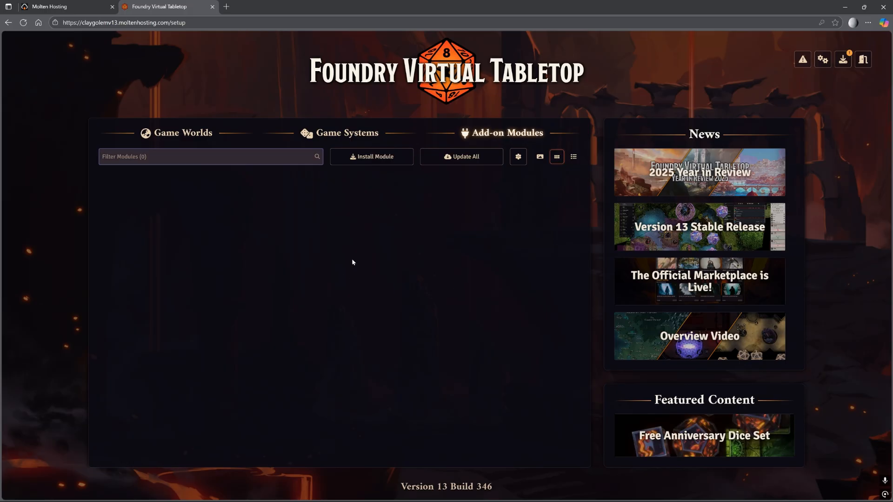
left_click(70, 7)
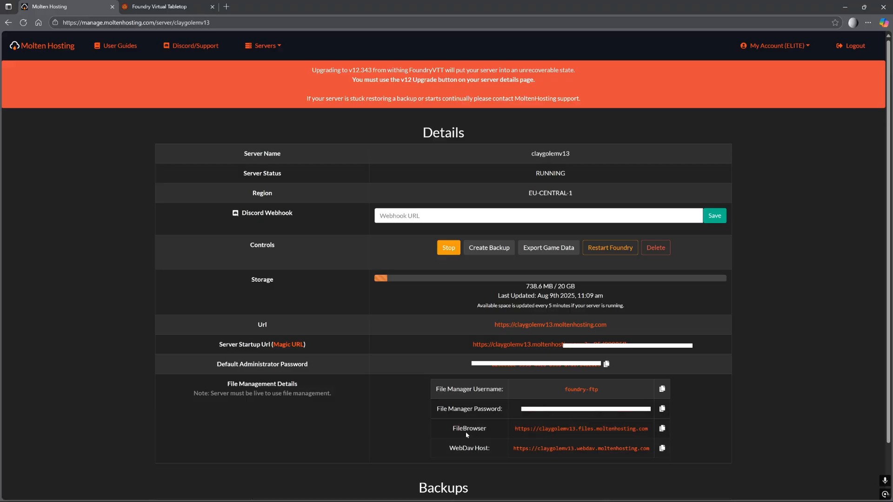
Open the FileBrowser link in a new tab and copy the file manager username.
right_click(533, 428)
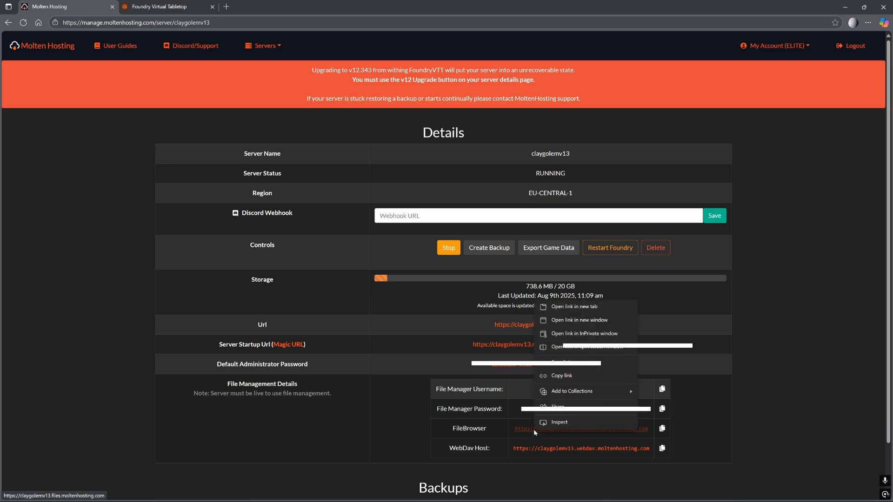
left_click(571, 307)
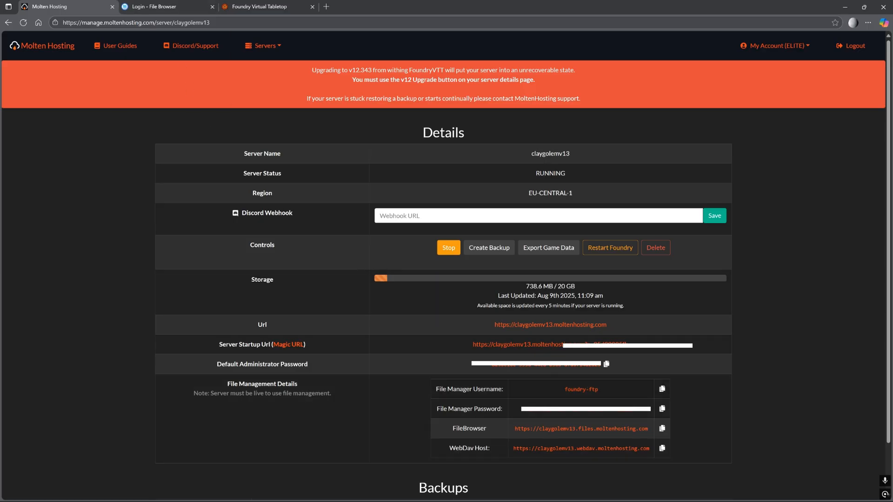
left_click(662, 390)
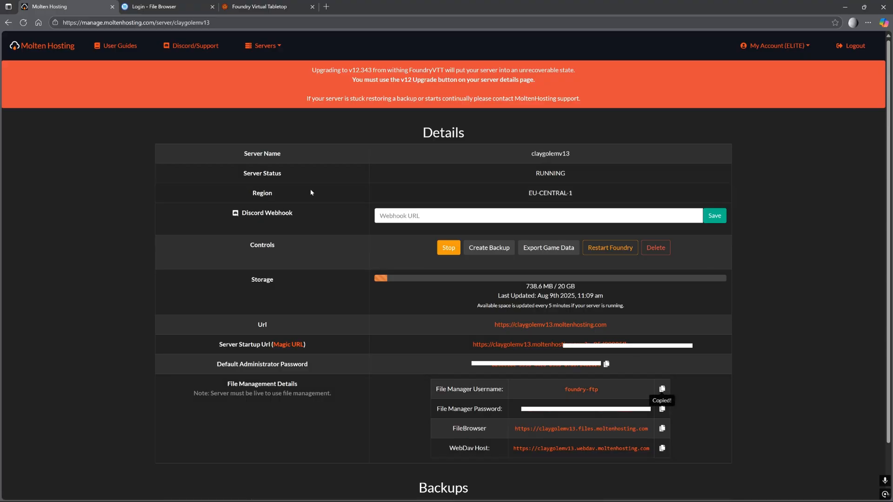
left_click(180, 12)
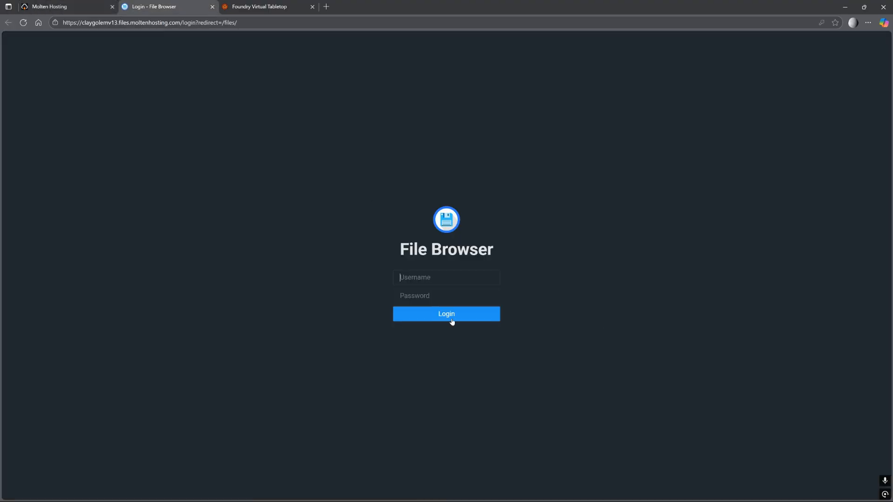
Paste the file manager username into File Browser's username field.
left_click(442, 278)
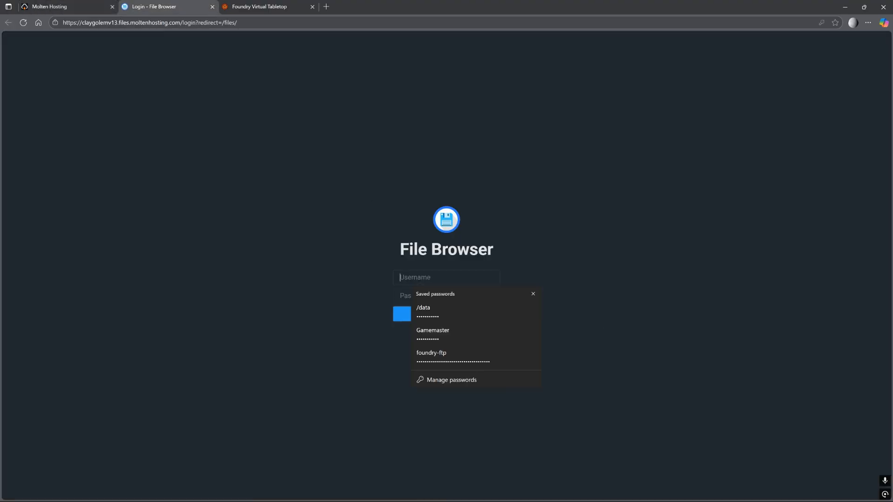
key("ctrl+v")
left_click(538, 277)
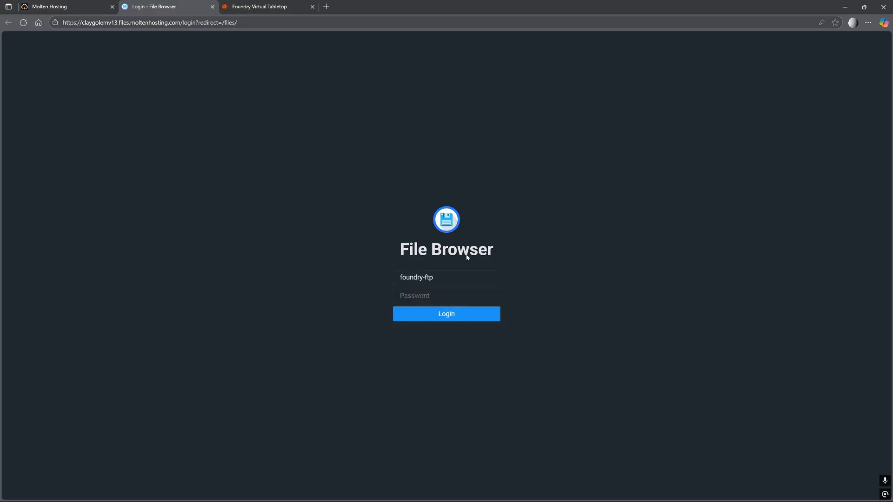
Paste the file manager password copied from Molten Hosting and log in to File Browser.
left_click(87, 3)
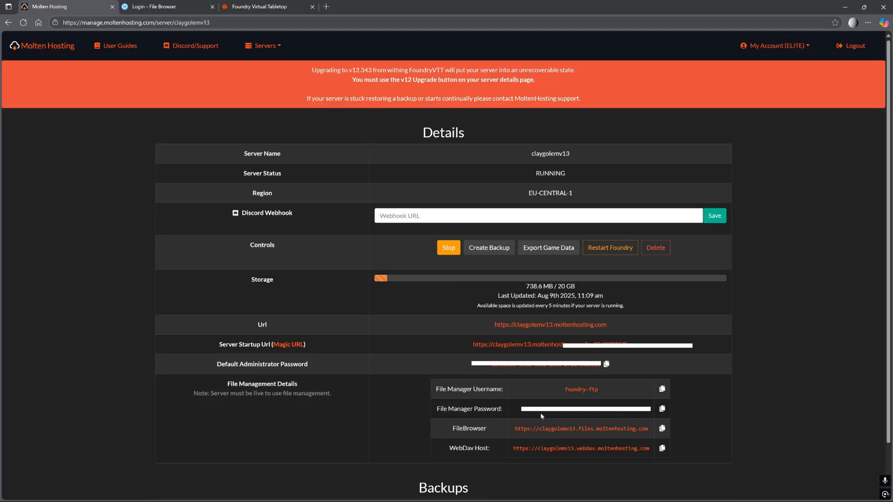
left_click(662, 409)
left_click(154, 6)
left_click(430, 295)
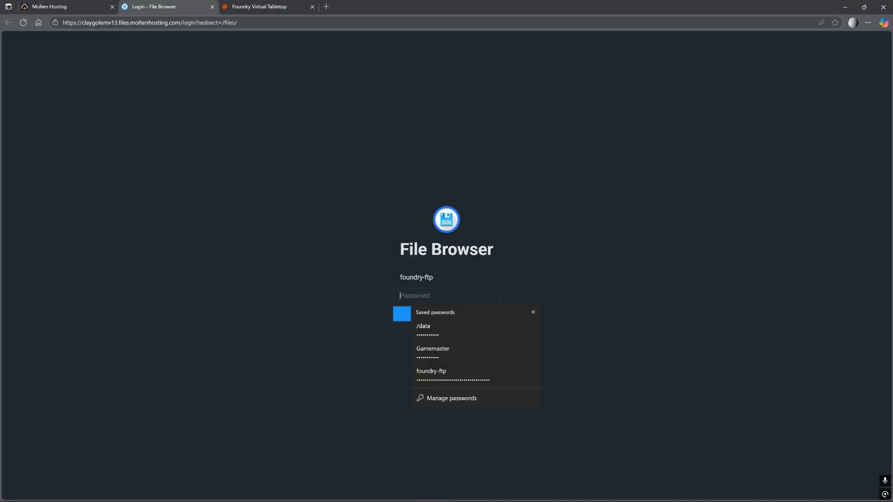
key("ctrl+v")
left_click(599, 305)
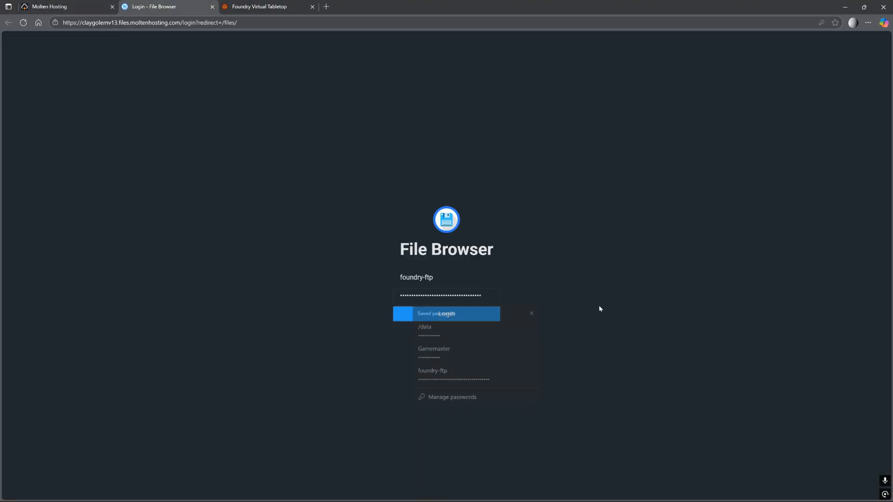
left_click(452, 315)
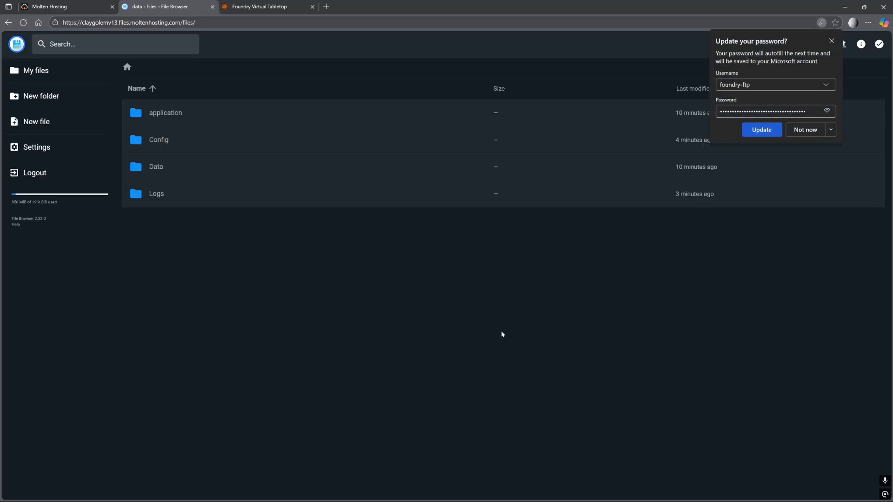
left_click(832, 41)
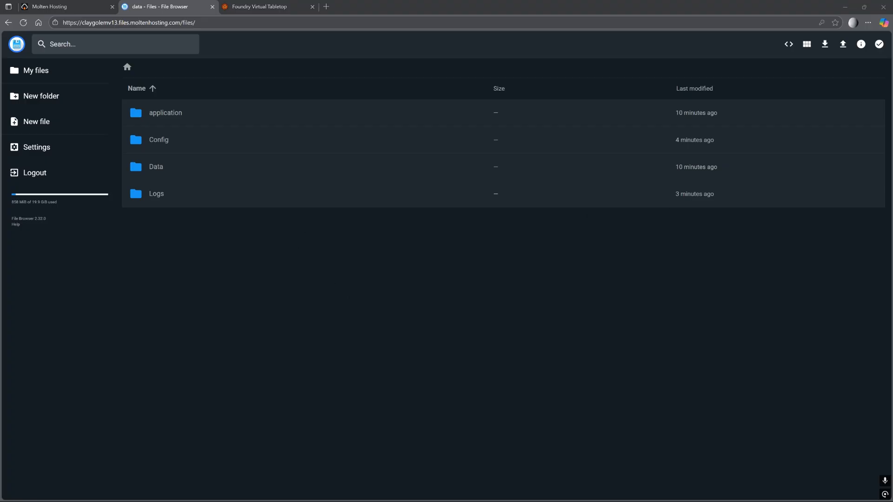
Bring the local File Explorer window over and navigate to Data > Data > worlds.
left_click_drag(892, 93, 369, 84)
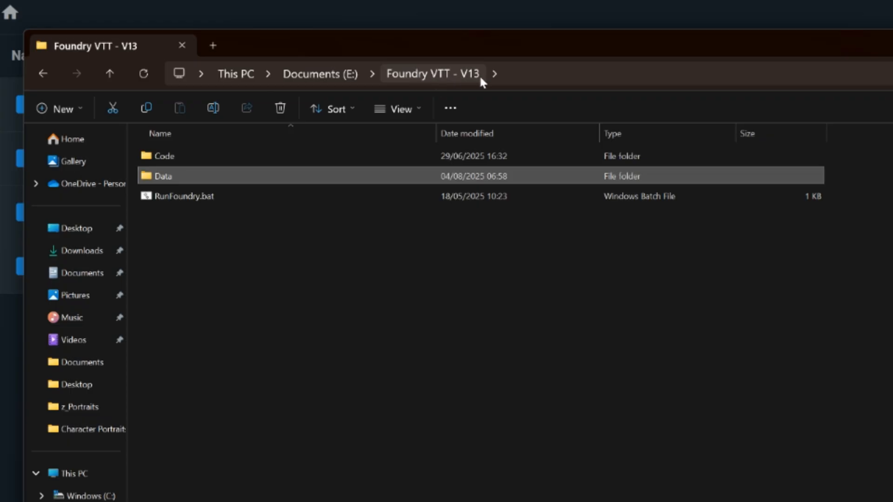
double_click(163, 176)
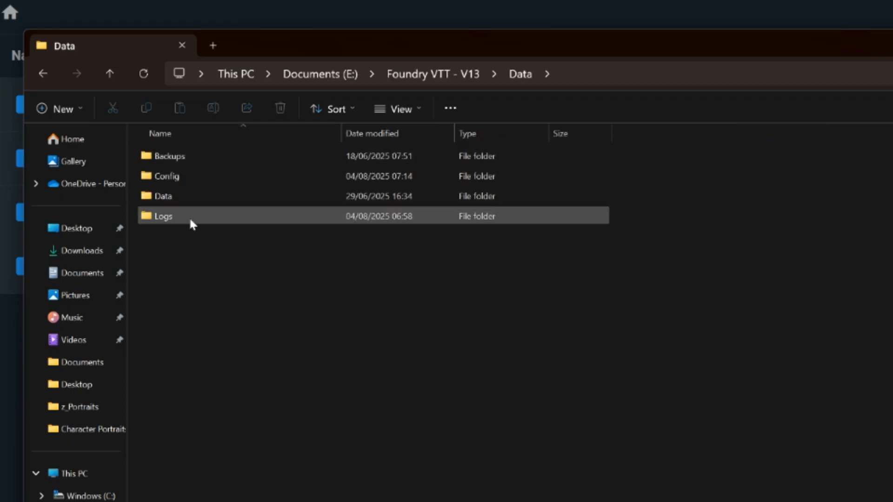
left_click(185, 205)
double_click(191, 193)
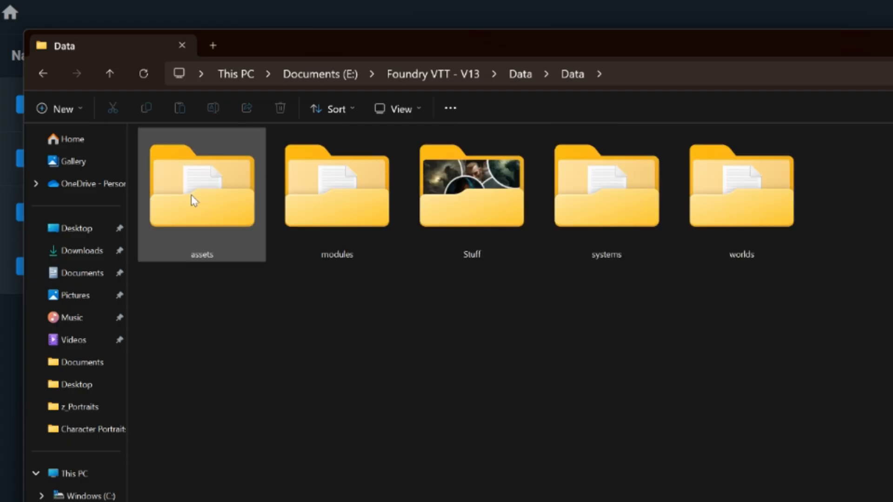
double_click(327, 203)
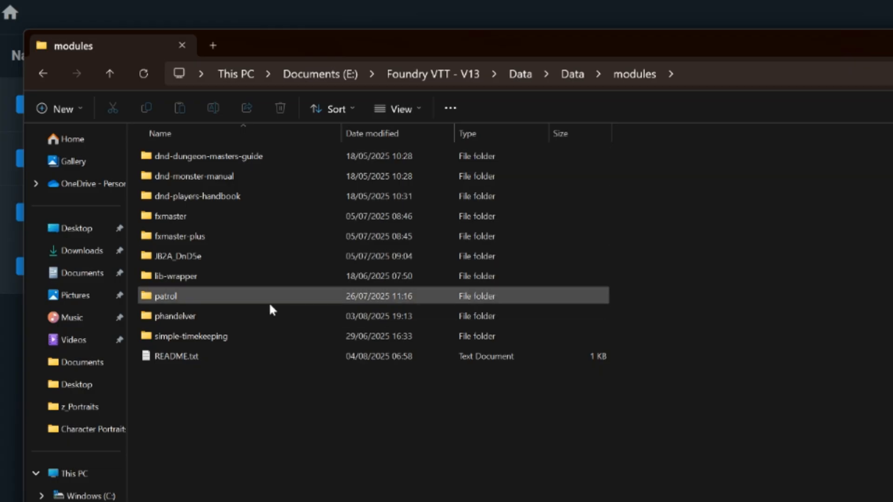
left_click(570, 76)
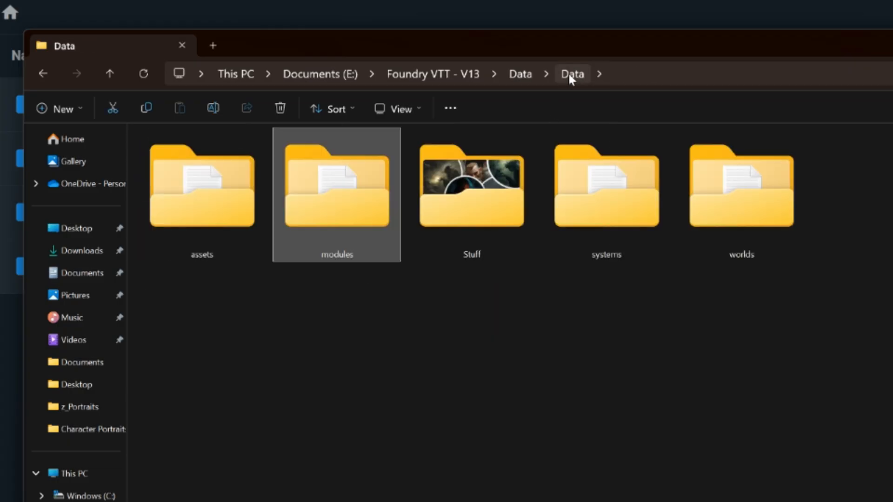
double_click(706, 204)
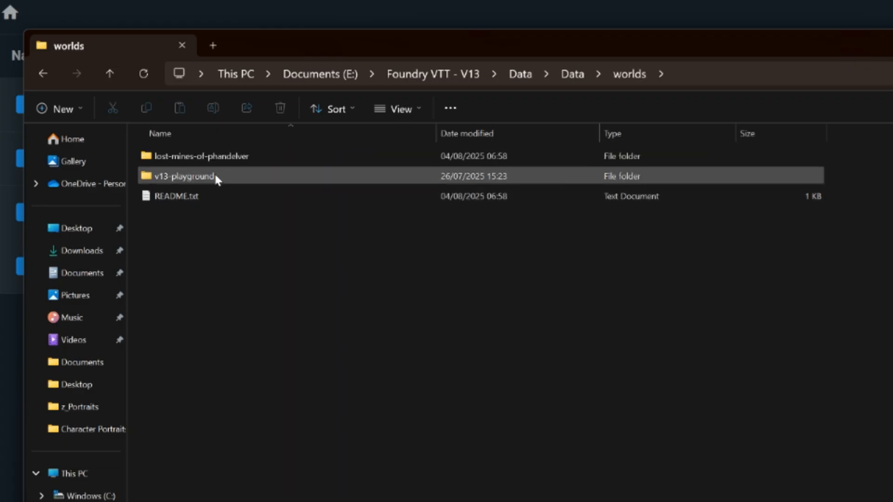
Select v13-playground, switch the folder to Large icons, and move Explorer off-screen right.
left_click(215, 177)
left_click(239, 158)
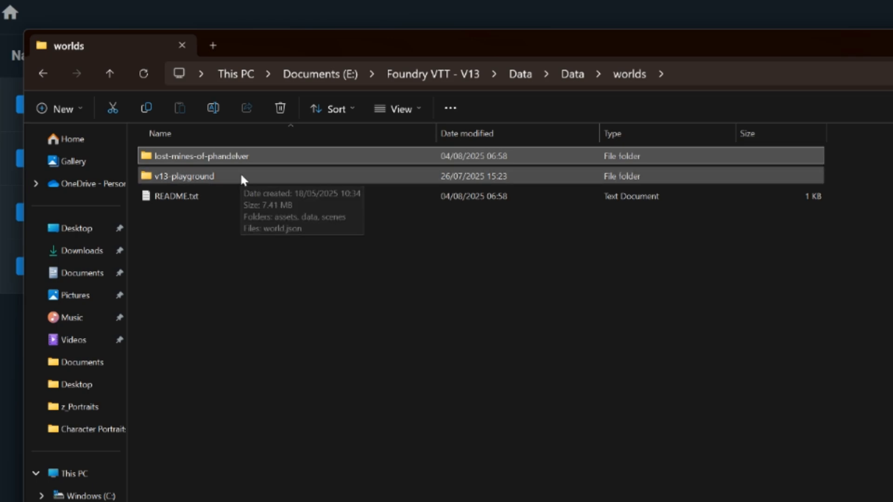
left_click(242, 178)
left_click(391, 111)
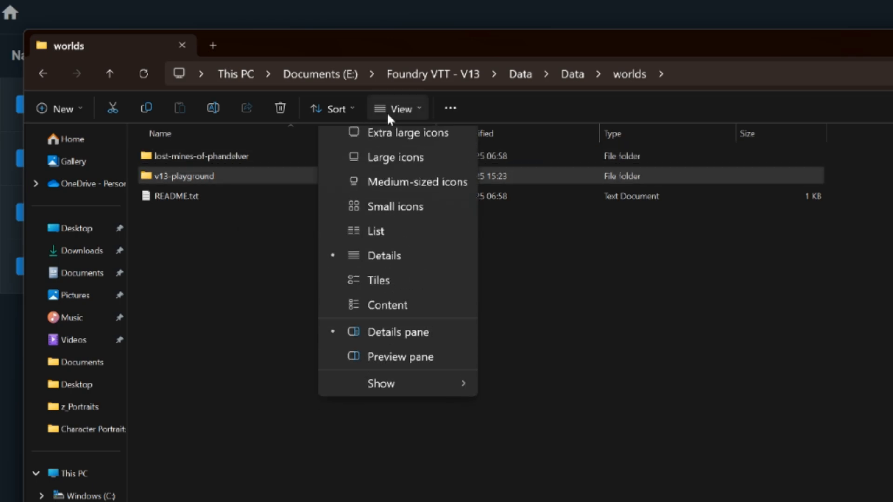
left_click(390, 163)
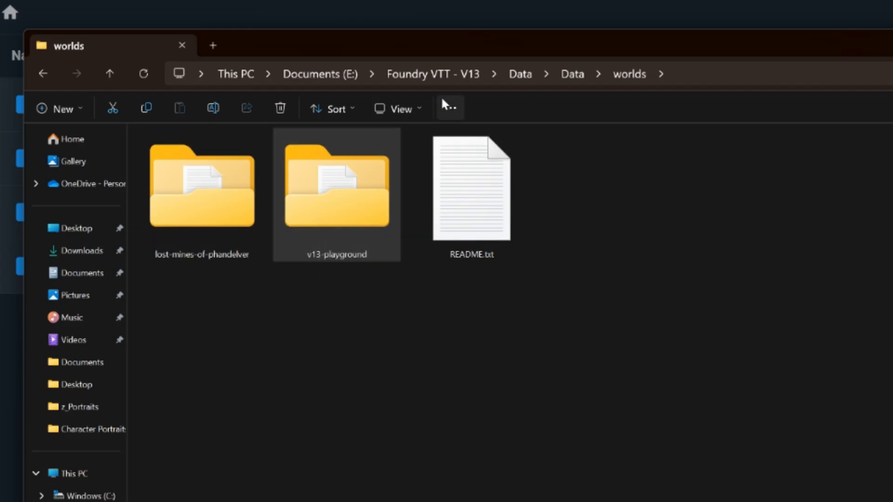
left_click_drag(452, 41, 892, 74)
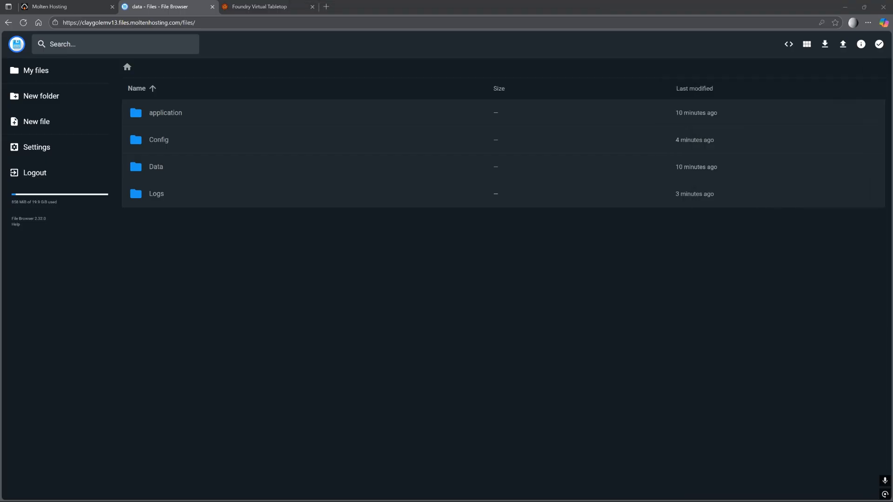
Upload lost-mines-of-phandelver and v13-playground into the server's Data/worlds, replacing the conflicting file.
double_click(158, 171)
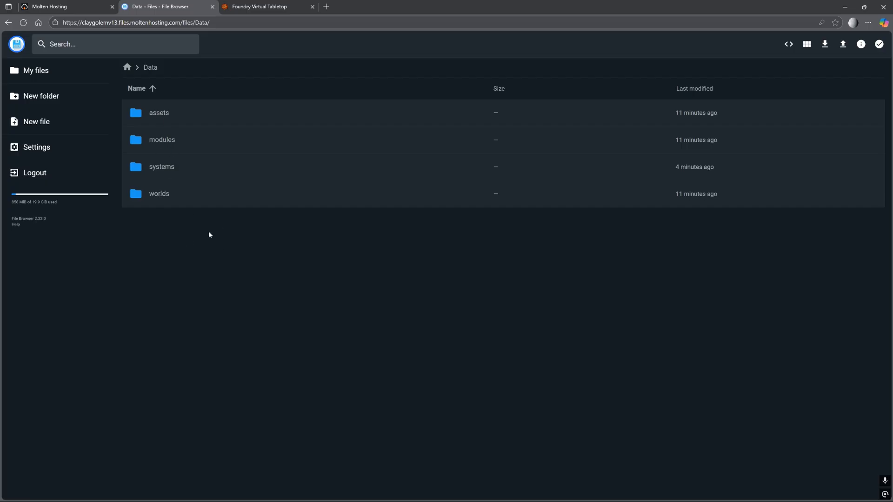
double_click(161, 190)
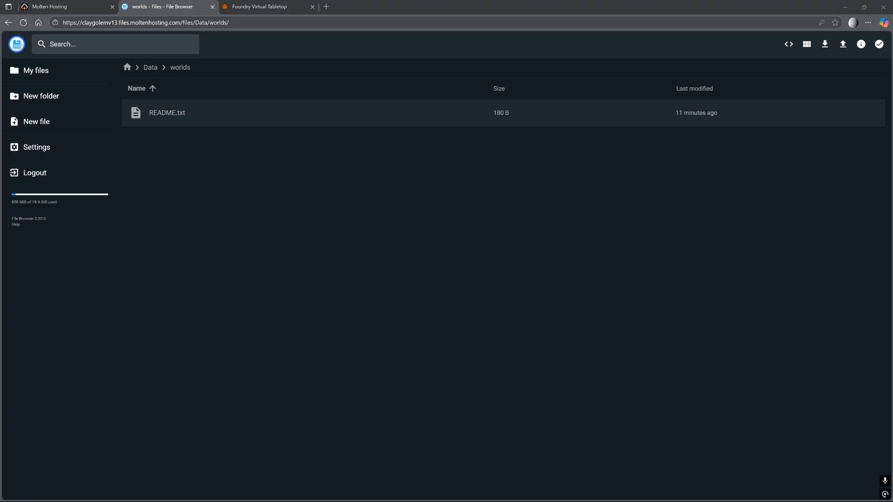
left_click_drag(892, 98, 461, 208)
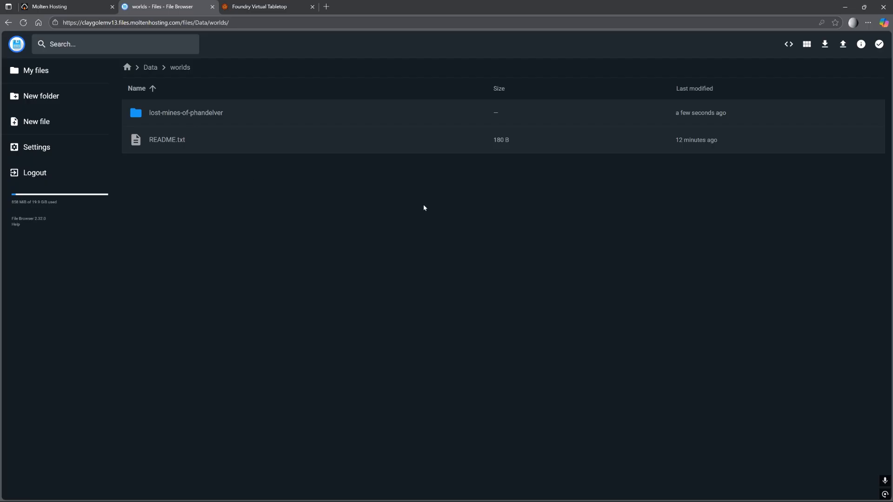
left_click_drag(892, 170, 343, 239)
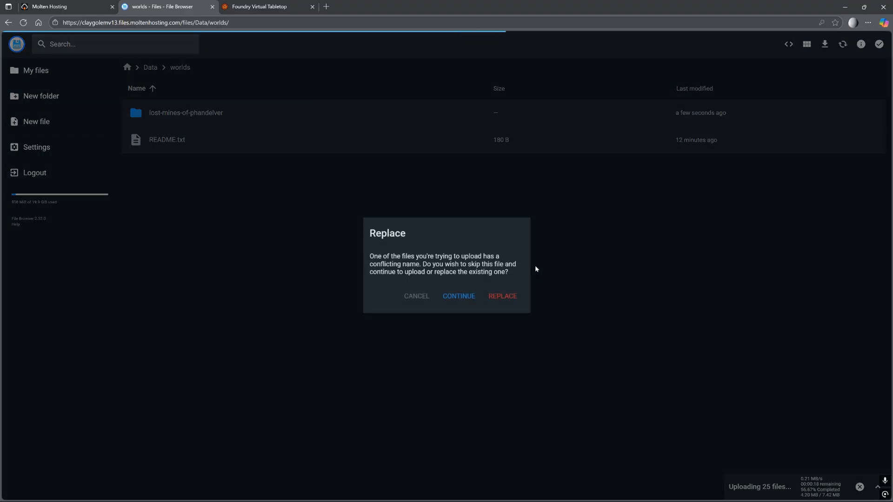
left_click(511, 296)
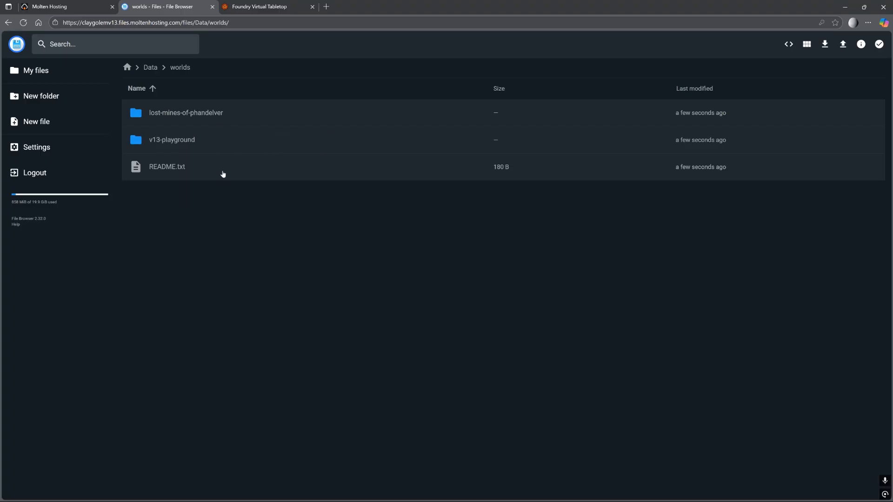
left_click(256, 8)
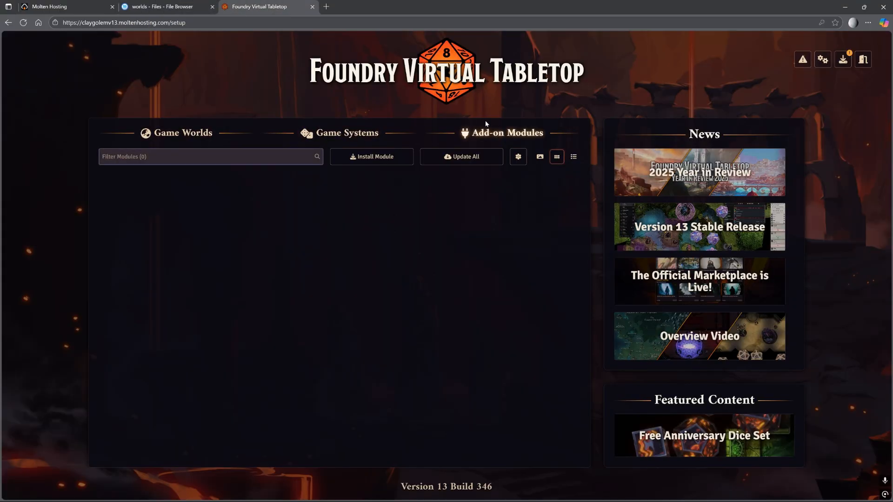
Check Foundry's systems and worlds lists, then restart the Foundry server from Molten Hosting.
left_click(325, 135)
left_click(192, 135)
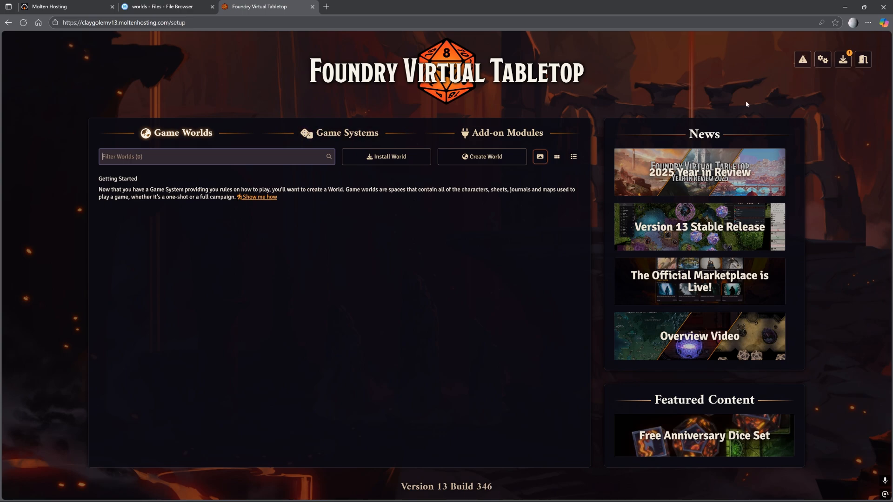
left_click(72, 3)
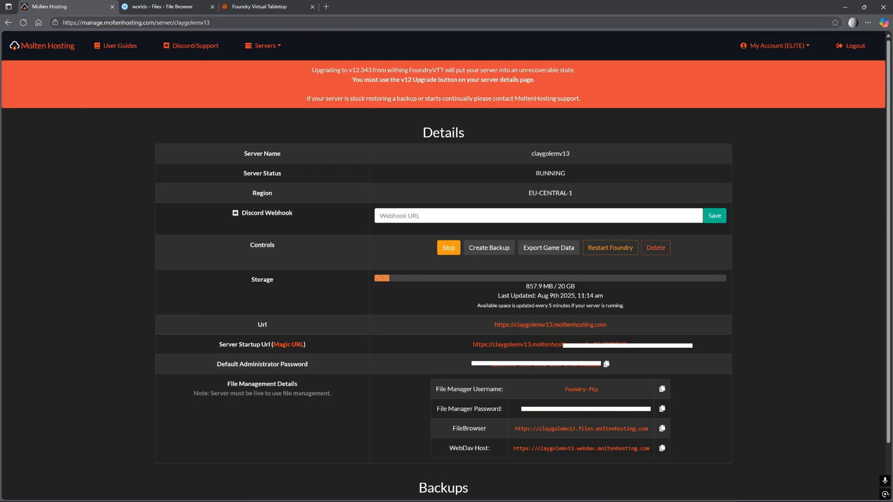
left_click(597, 249)
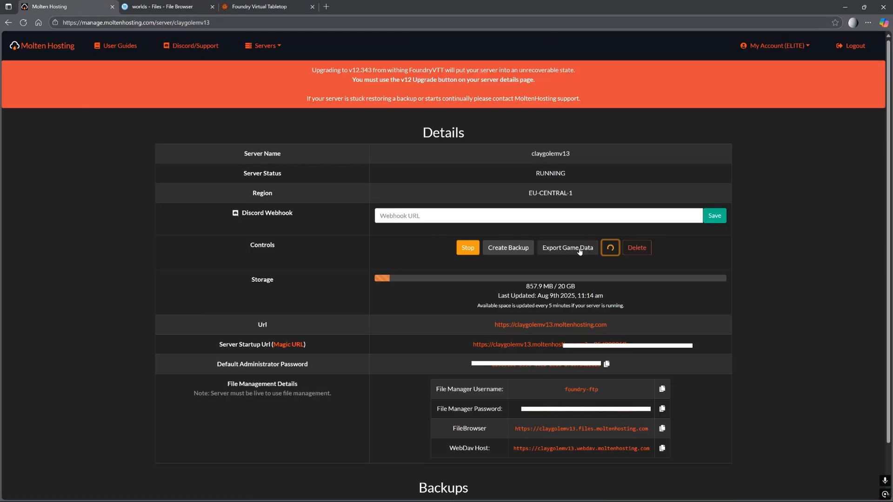
Recheck the game systems and worlds lists, then close the old Foundry tab.
left_click(273, 8)
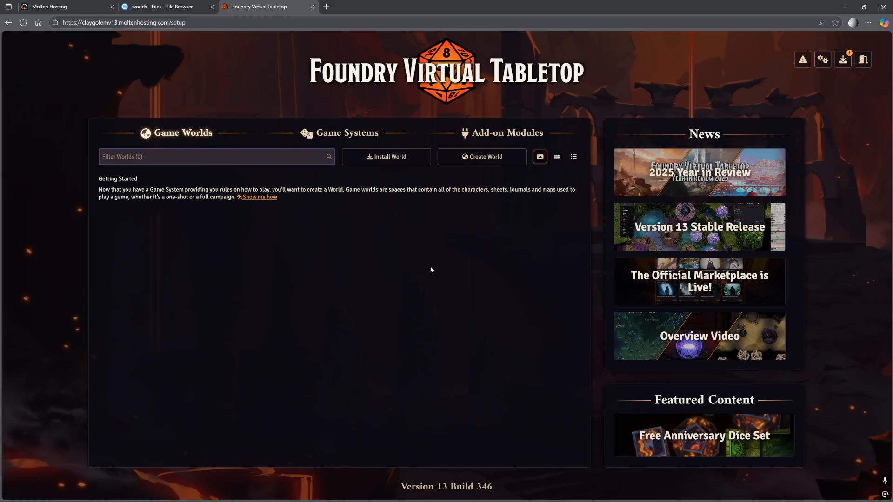
left_click(334, 160)
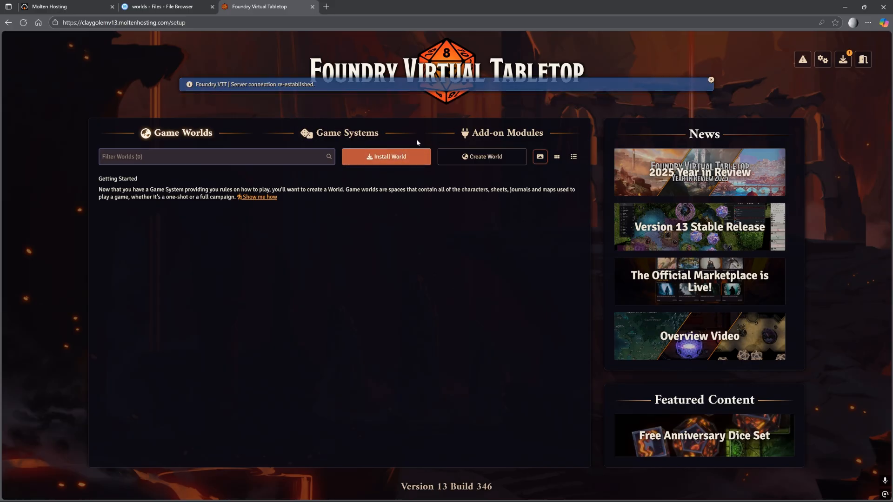
left_click(314, 135)
left_click(179, 133)
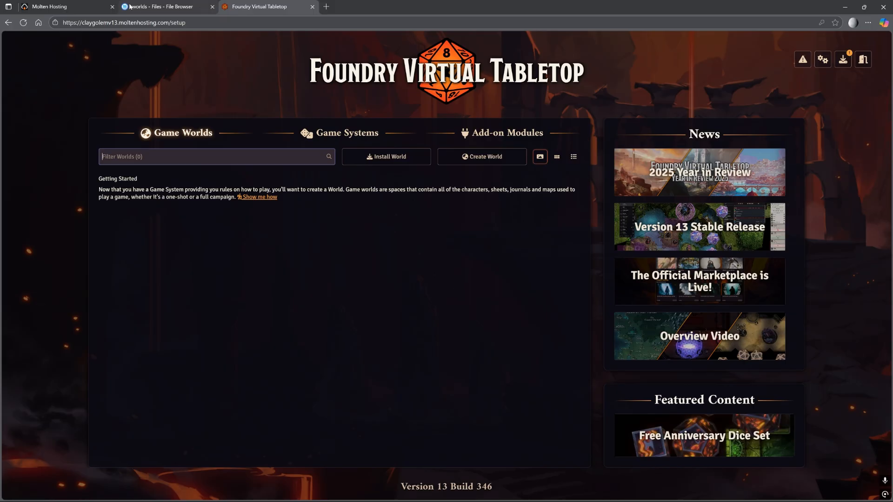
left_click(312, 6)
left_click(84, 5)
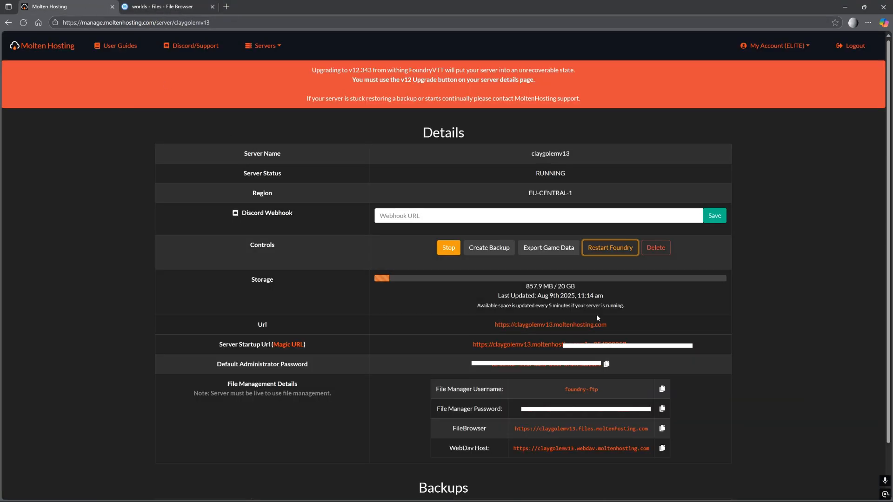
right_click(531, 326)
Open the server URL in a new tab and log in with the pasted Default Administrator Password.
left_click(559, 331)
left_click(158, 7)
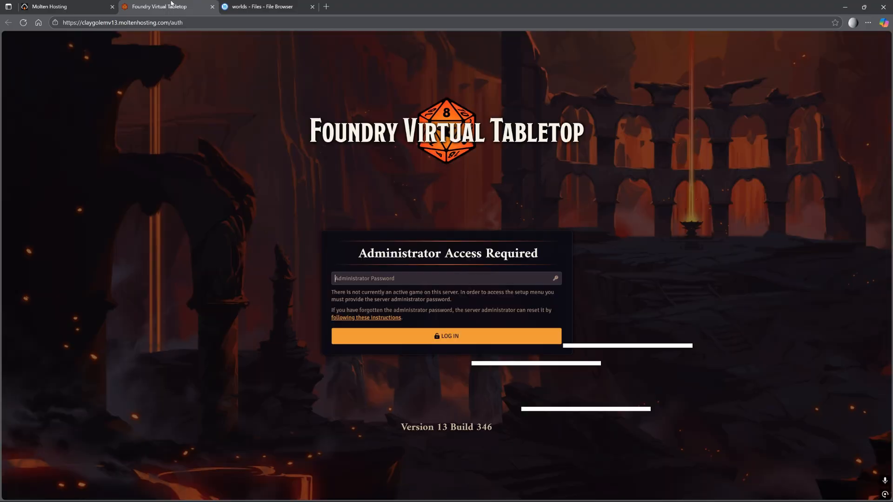
left_click(85, 4)
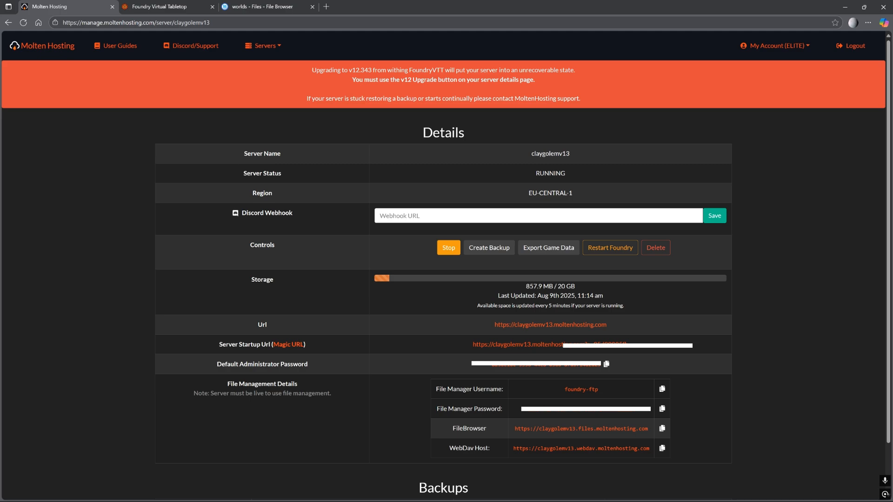
left_click(607, 364)
left_click(165, 6)
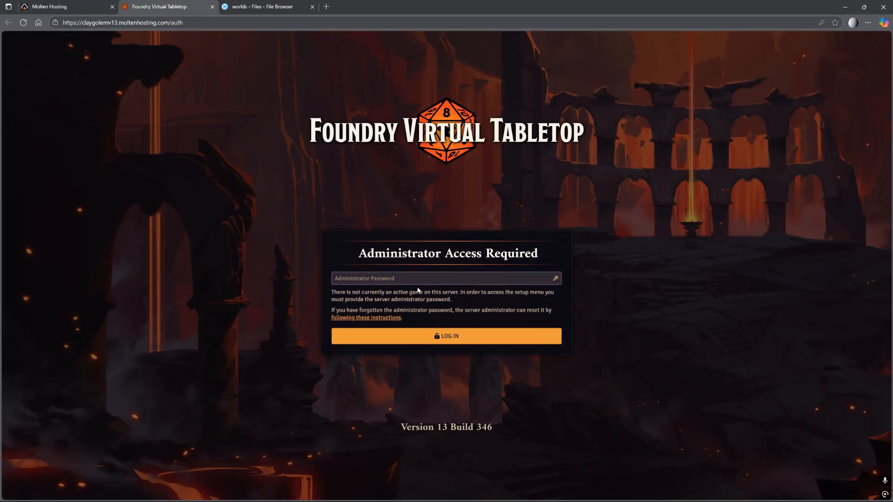
left_click(409, 279)
key("ctrl+v")
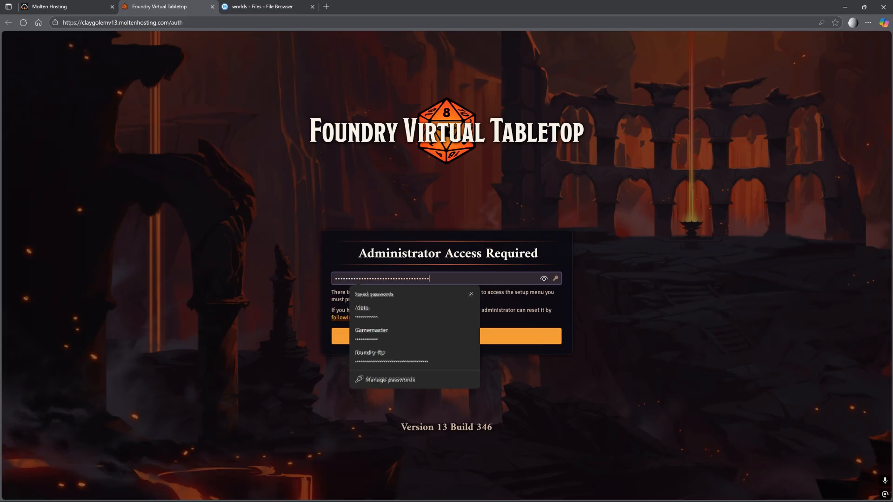
key("Return")
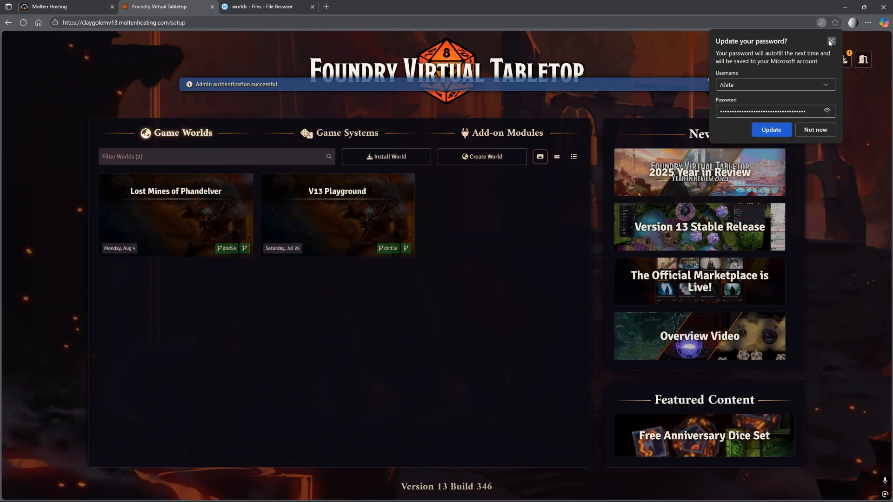
left_click(832, 41)
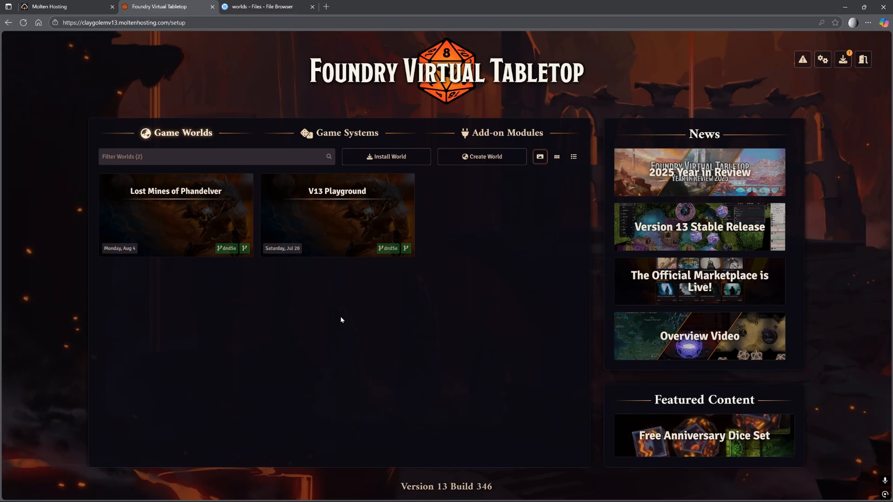
Click Launch World on Lost Mines of Phandelver, pick Gamemaster as the user, and join the session.
left_click(175, 227)
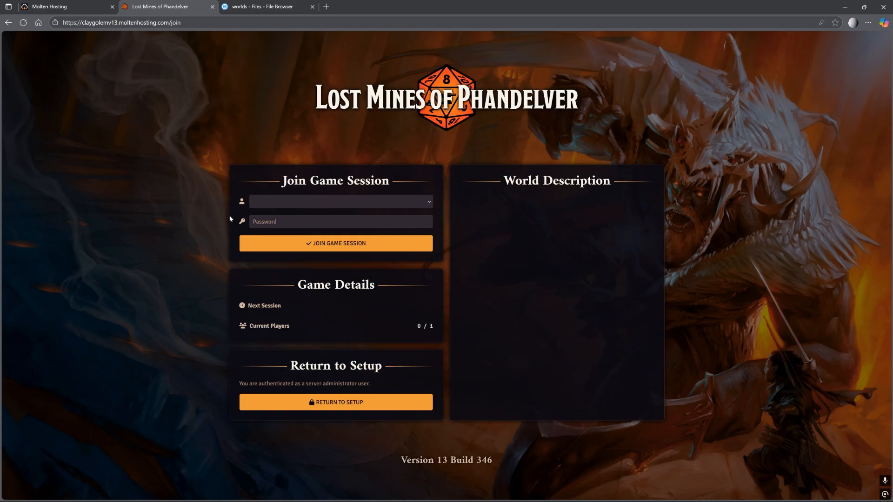
left_click(295, 204)
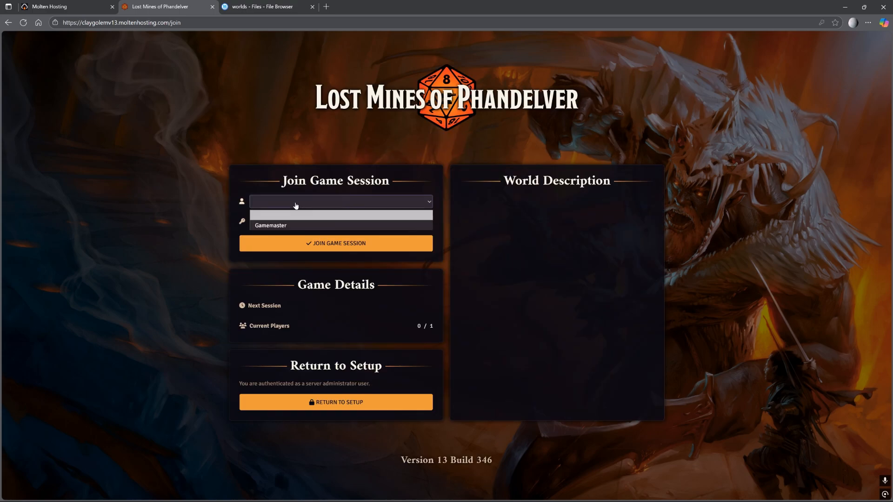
left_click(321, 223)
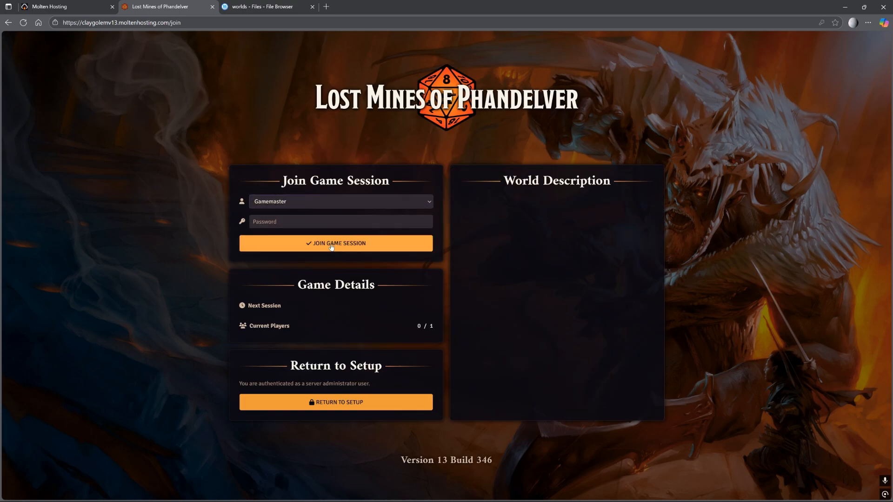
left_click(335, 249)
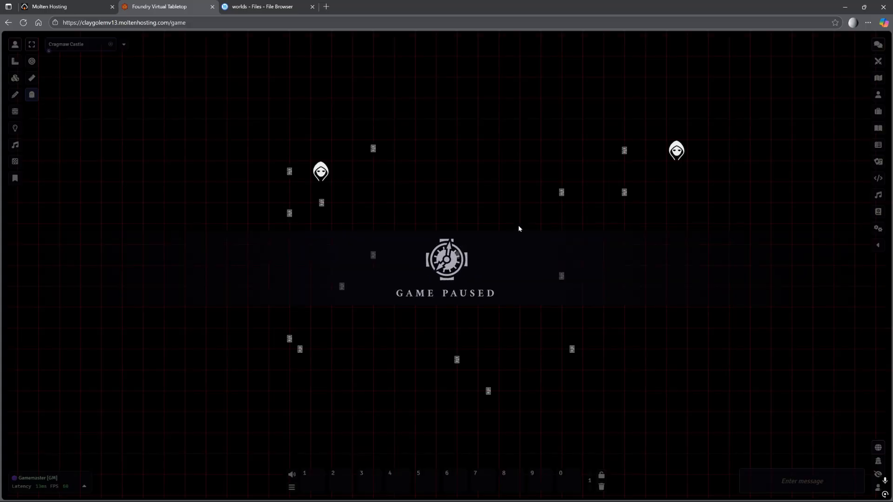
Unpause the game, activate Livestream Hold, then activate Phandalin Map under Part 2 - Phandalin.
key("space")
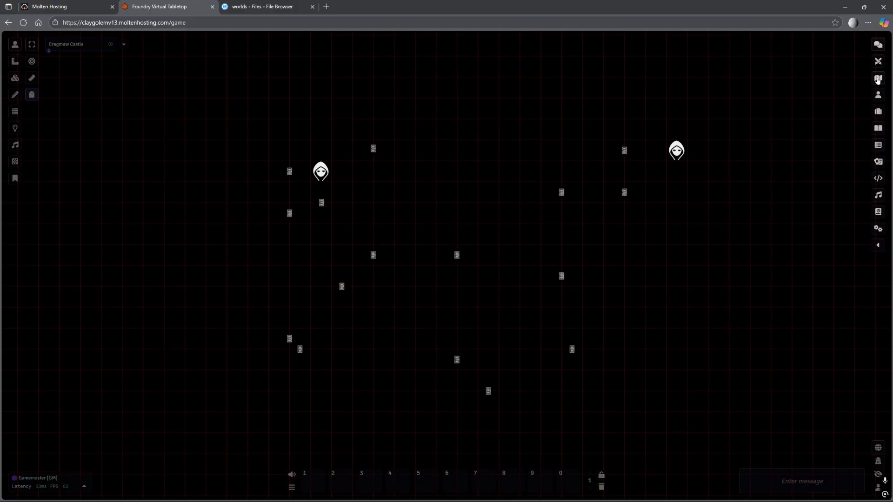
left_click(878, 78)
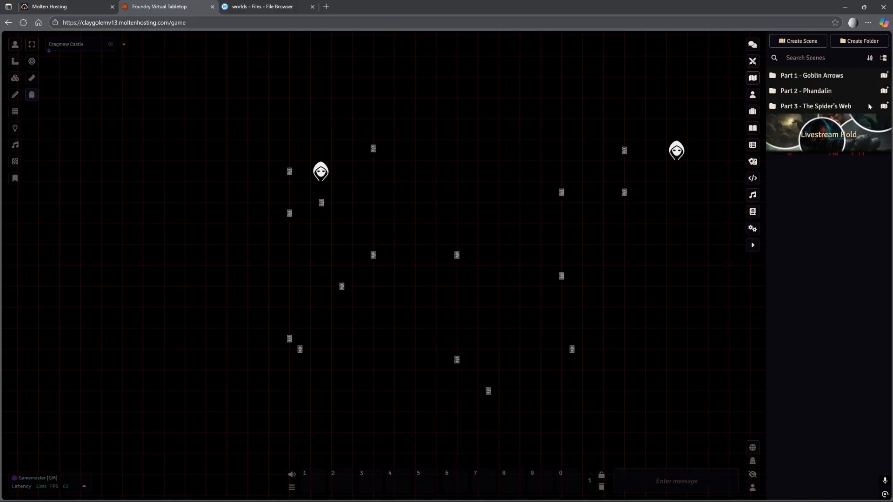
right_click(837, 147)
left_click(835, 152)
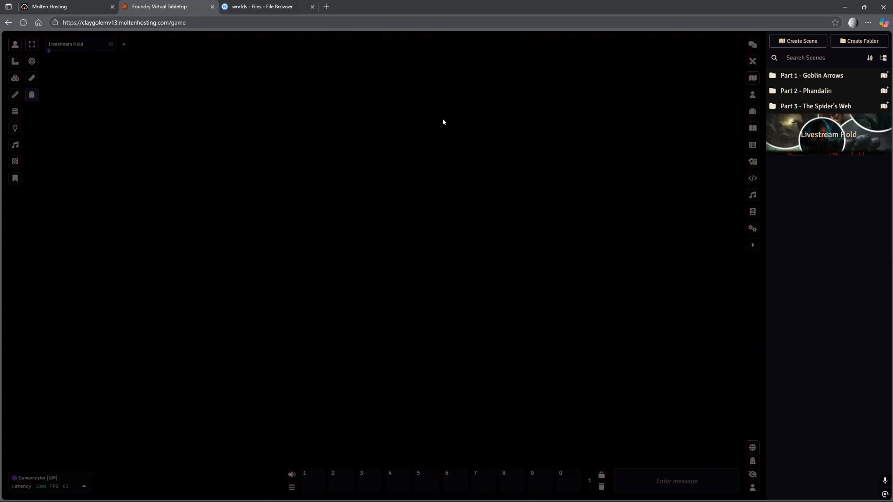
left_click(797, 91)
right_click(822, 119)
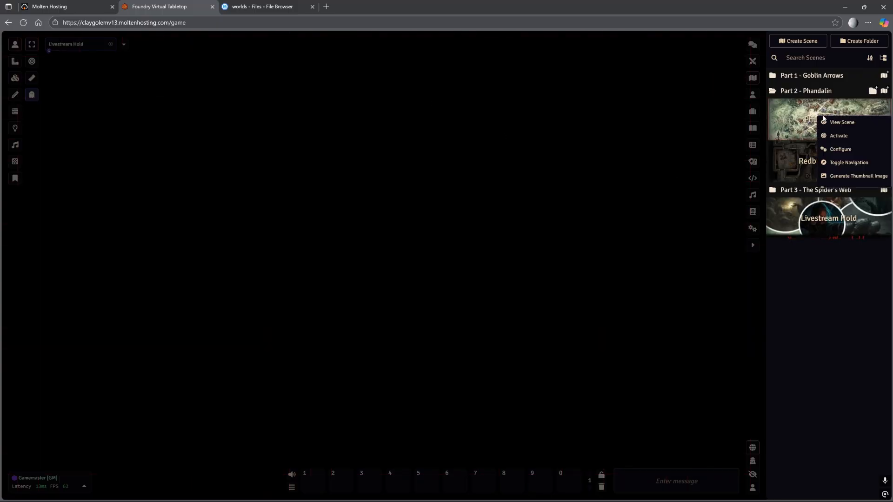
left_click(832, 134)
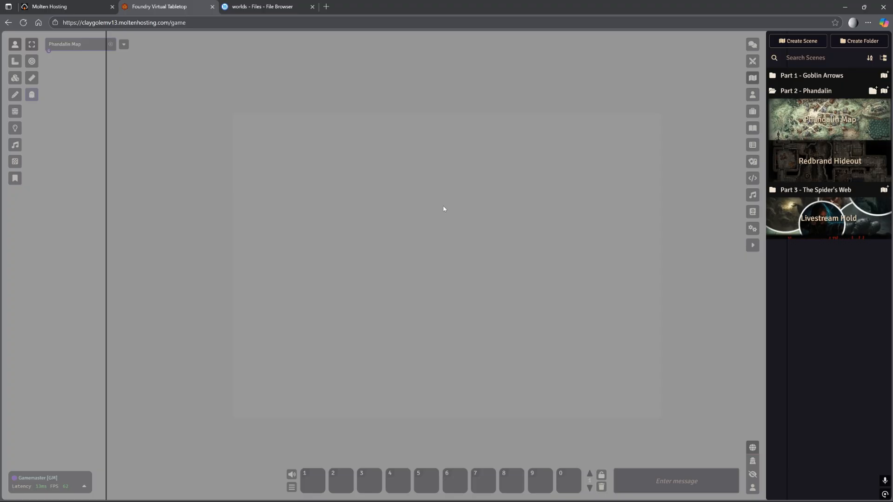
key("ctrl+Tab")
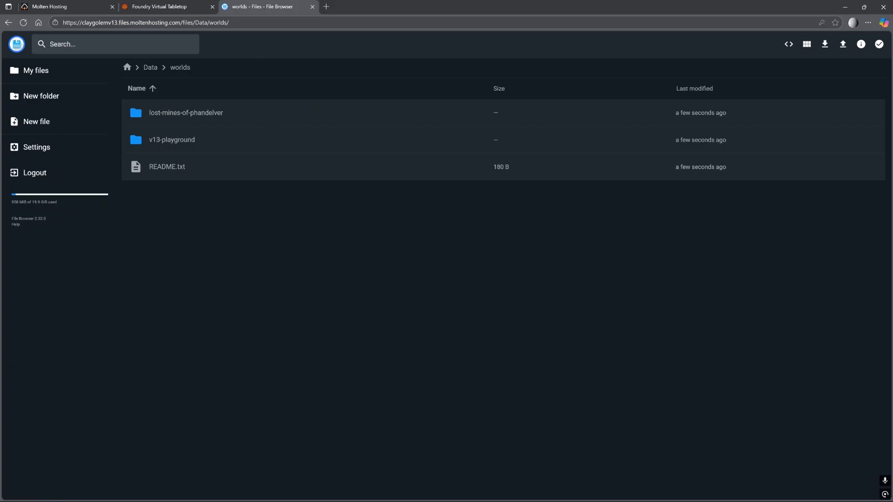
In File Explorer, open the local modules folder, select phandelver, and move the window aside.
left_click_drag(892, 22, 559, 63)
left_click(482, 82)
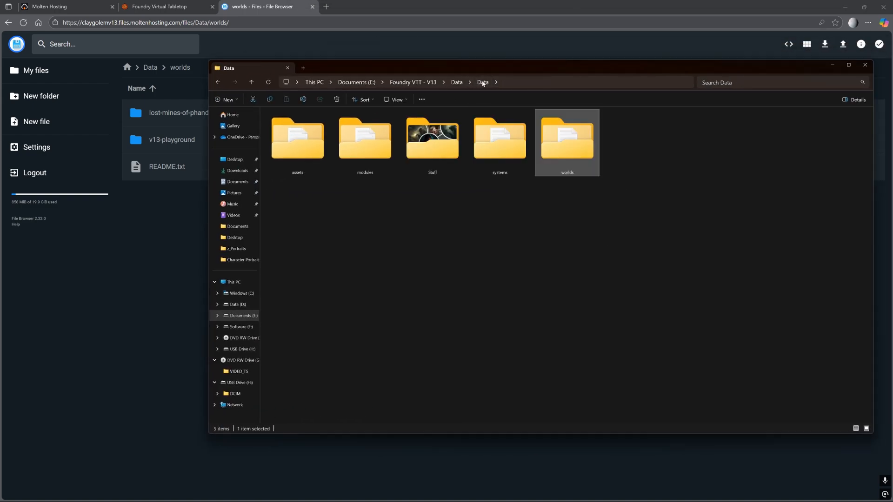
double_click(368, 145)
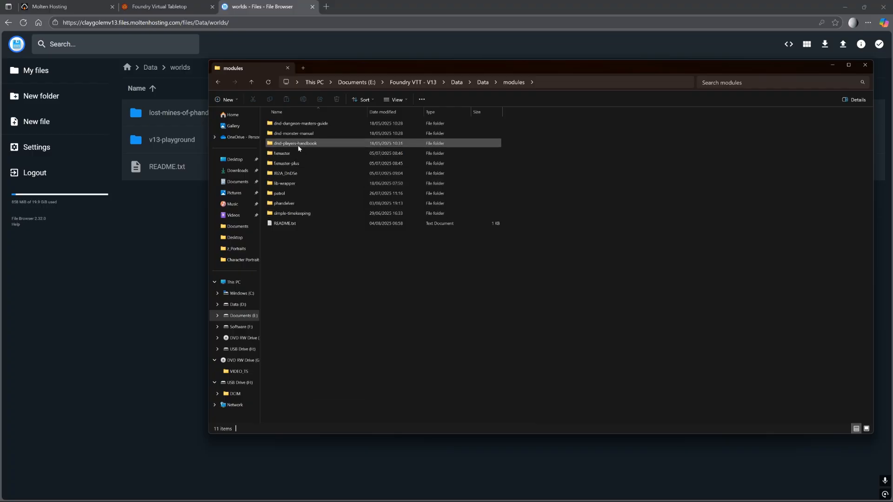
left_click(291, 204)
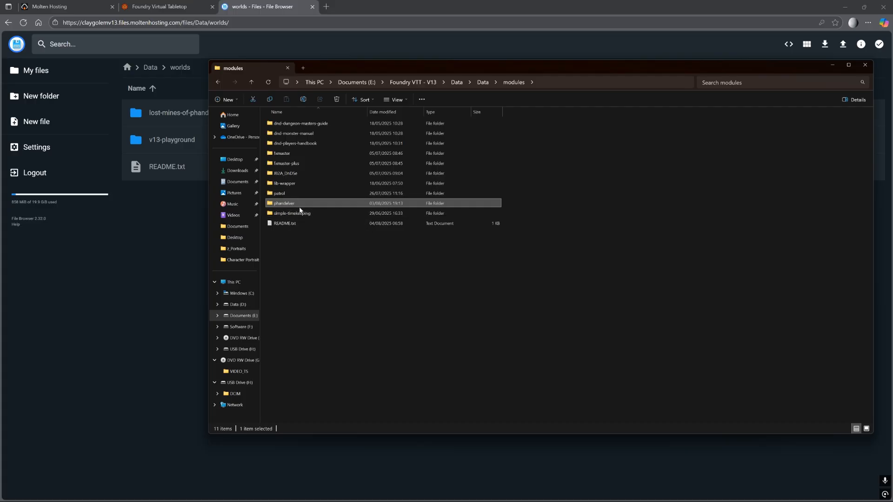
left_click_drag(421, 68, 892, 68)
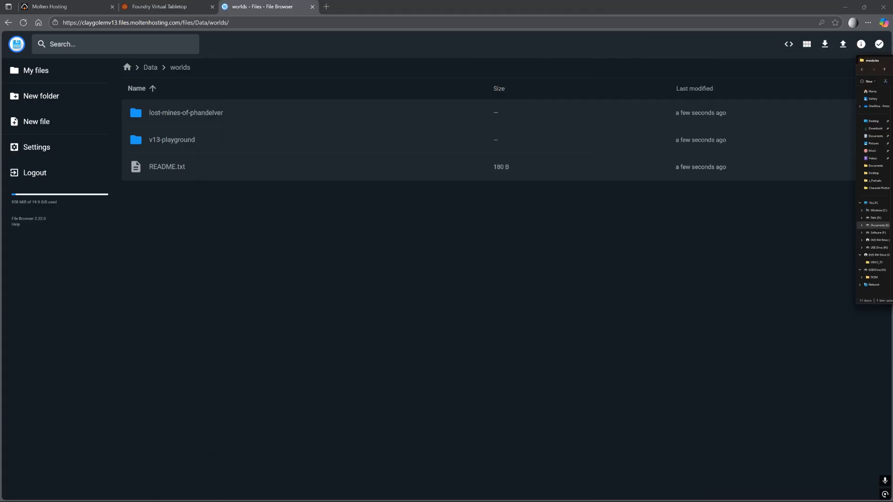
Open the server's Data/modules folder and drag the phandelver module in to upload.
left_click(151, 68)
double_click(160, 140)
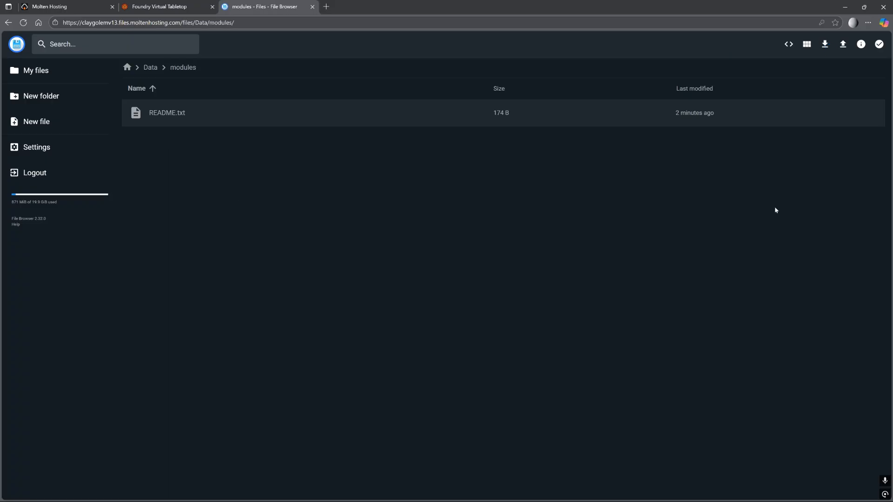
left_click_drag(892, 172, 382, 248)
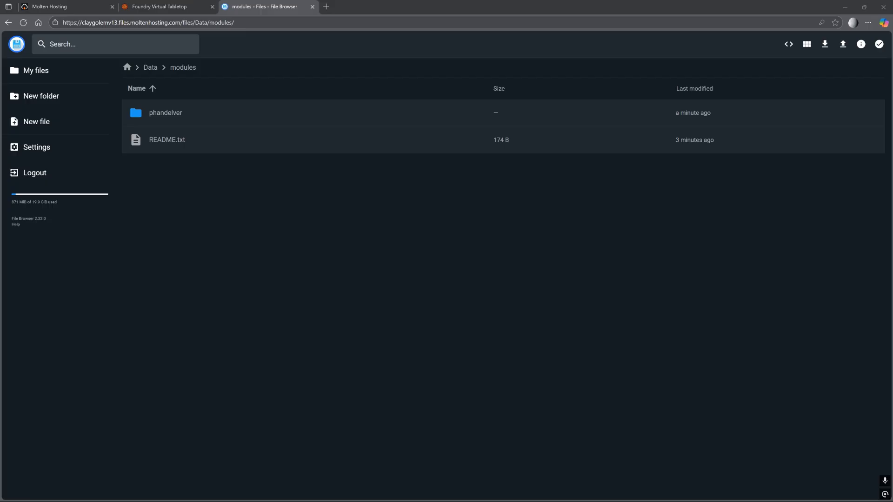
Drag the patrol module folder from Explorer into the server's Data/modules list.
left_click_drag(548, 190, 384, 231)
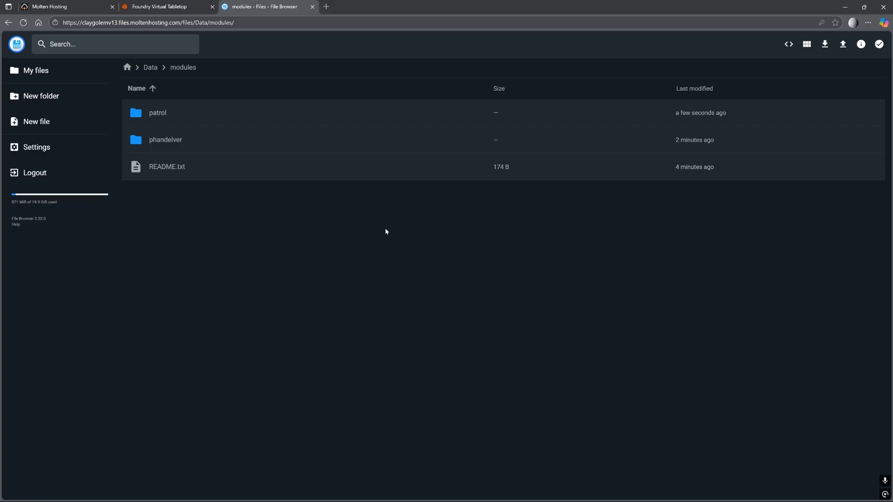
Browse phandelver > packs > Phandelver > Scenes to confirm the scene images uploaded.
left_click(175, 146)
left_click(176, 146)
double_click(175, 146)
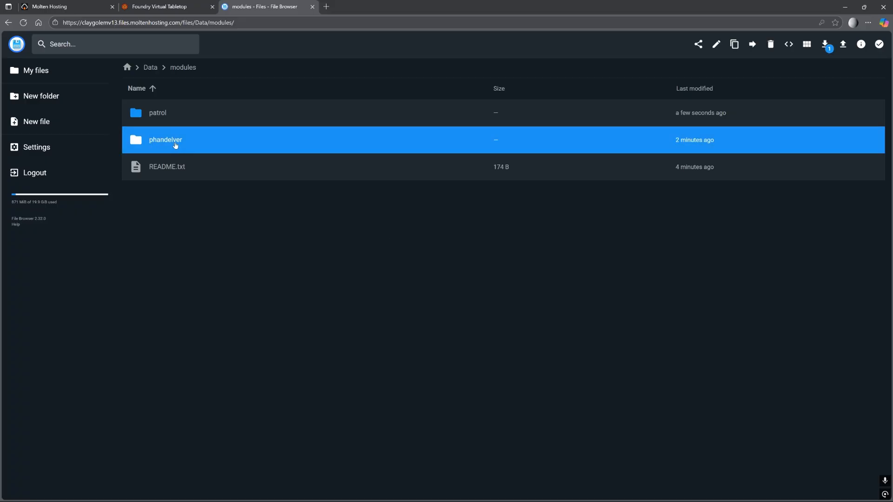
double_click(166, 115)
double_click(176, 116)
double_click(165, 114)
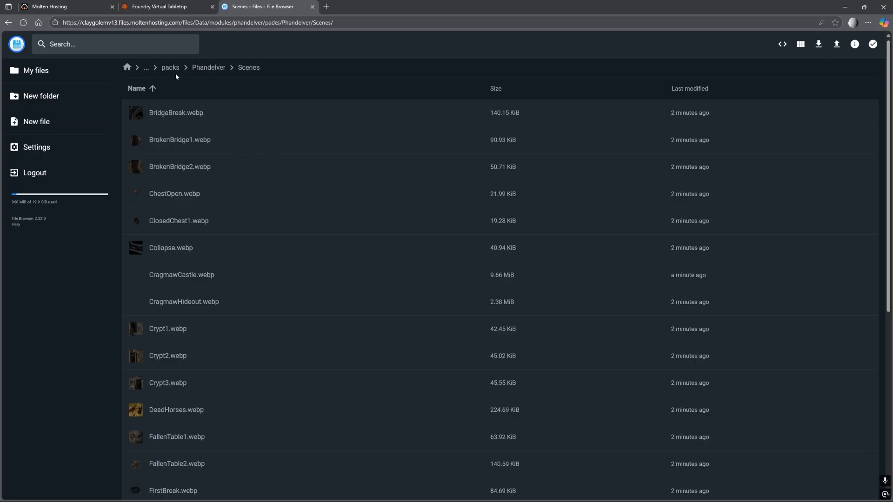
left_click(154, 5)
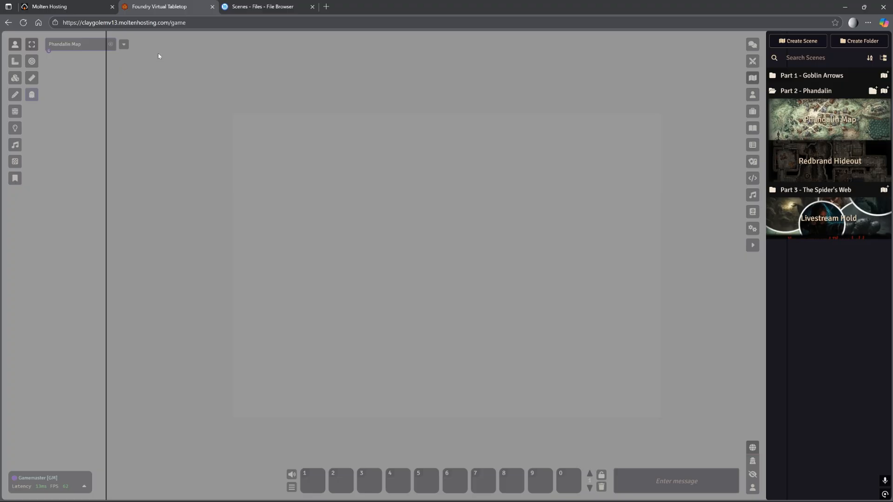
Reload the game and activate the Redbrand Hideout scene from Part 2 - Phandalin.
key("F5")
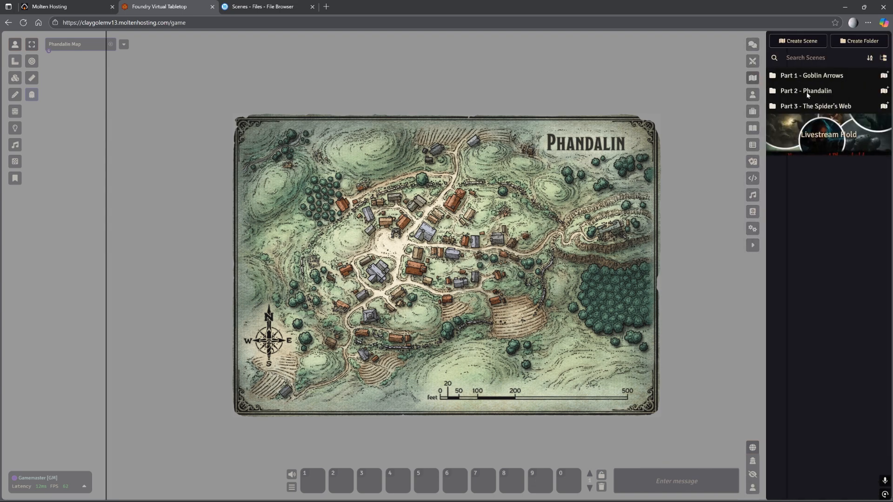
left_click(810, 92)
right_click(821, 159)
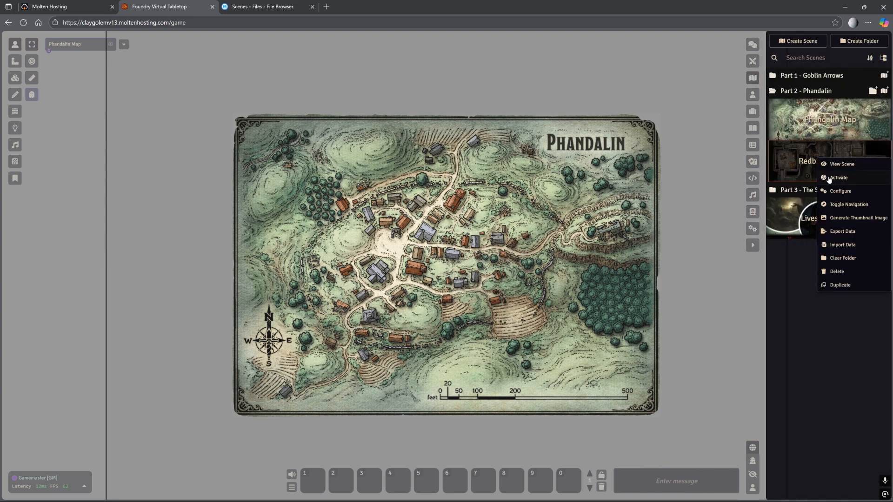
left_click(832, 178)
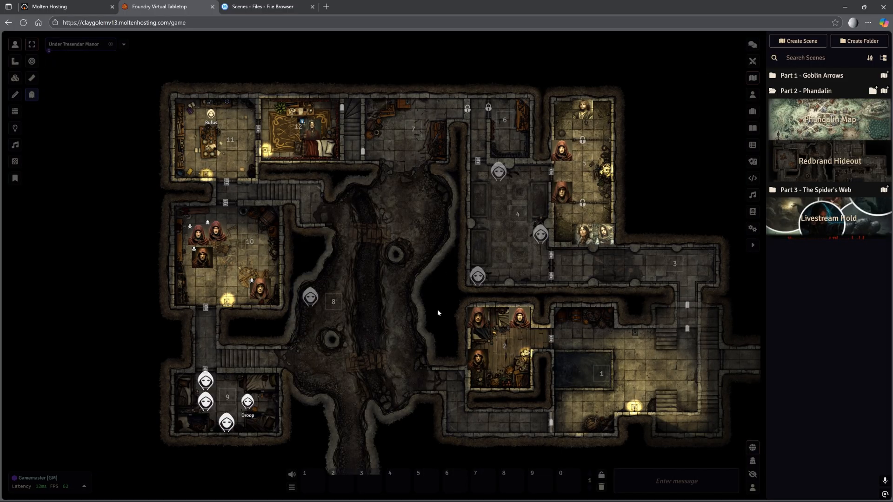
scroll(439, 311, "up", 3)
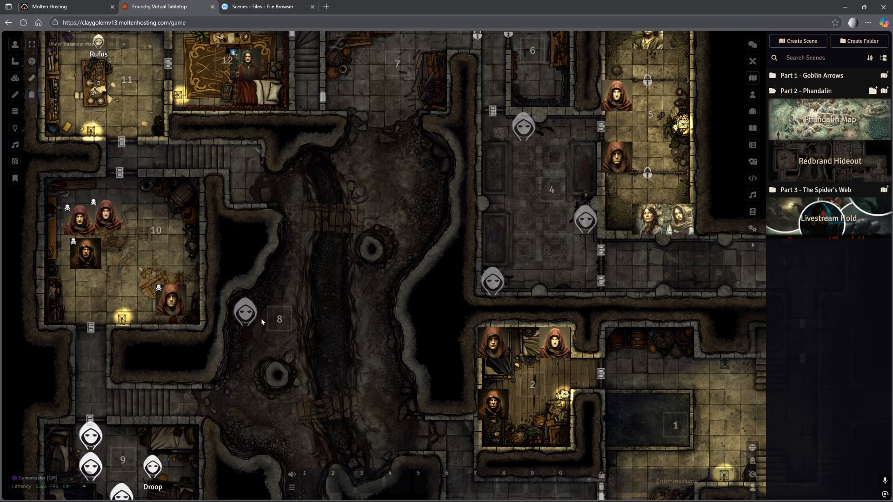
Inspect the Nothic's portrait file path, close its sheet, then return to setup.
double_click(245, 318)
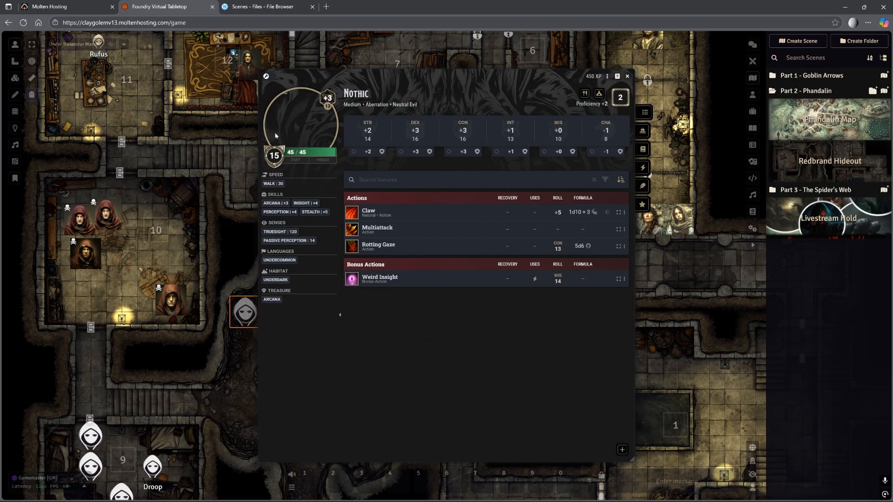
left_click(270, 77)
left_click(295, 125)
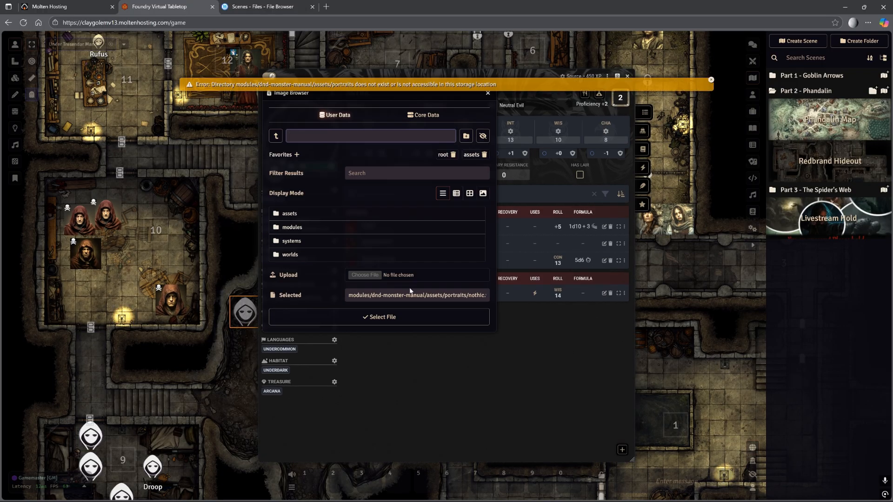
left_click_drag(369, 295, 487, 295)
left_click(488, 93)
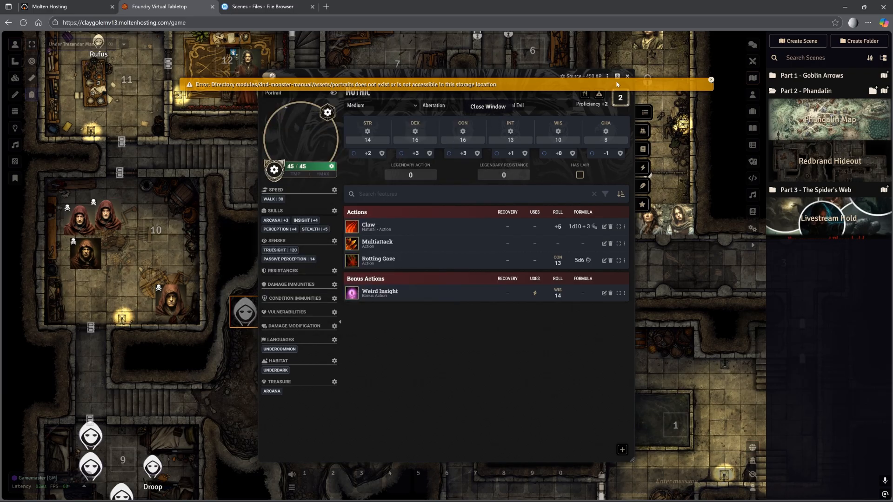
left_click(627, 76)
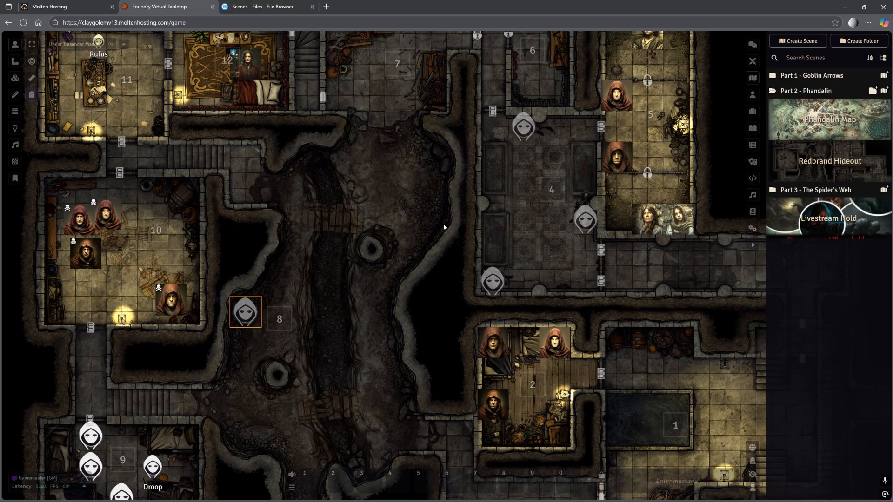
left_click(753, 229)
left_click(829, 389)
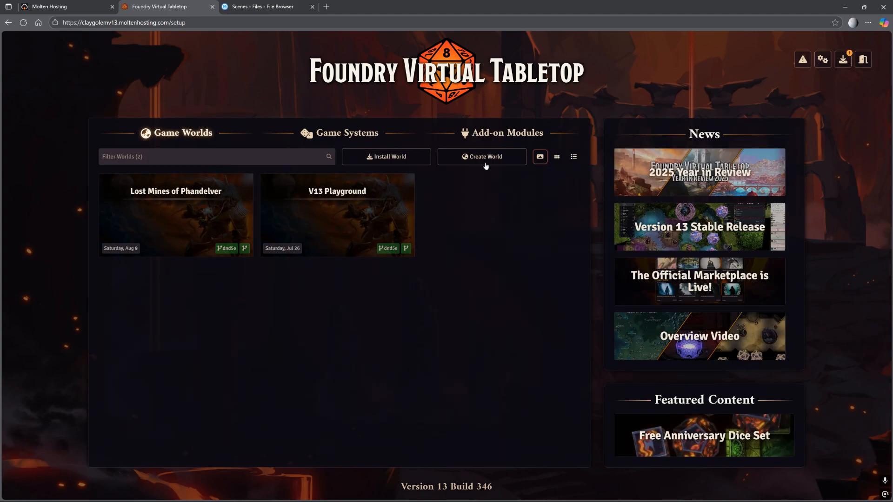
Search the module installer for 'Monster m' and install the Monster Manual (2024) module.
left_click(495, 134)
left_click(375, 157)
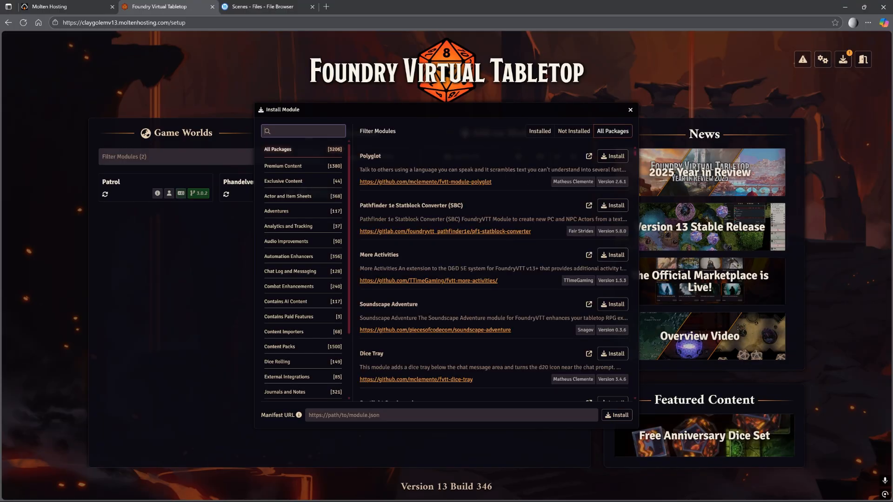
type("Monster")
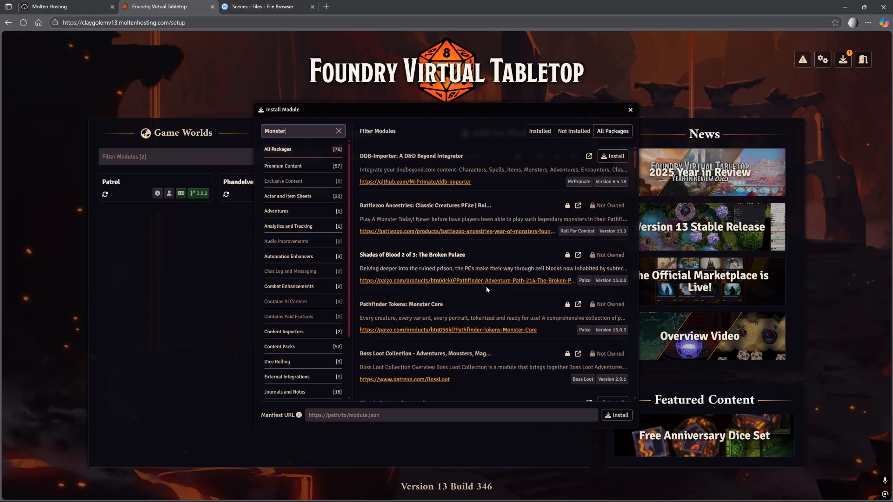
type(" m")
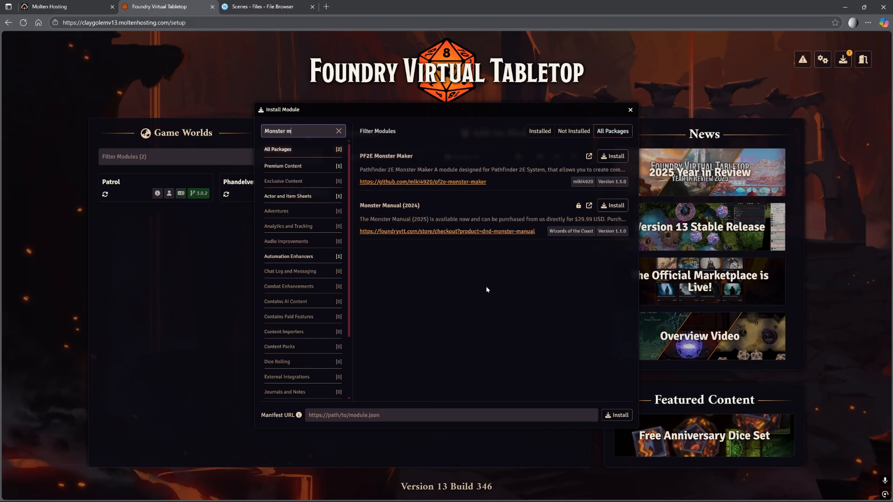
left_click(614, 206)
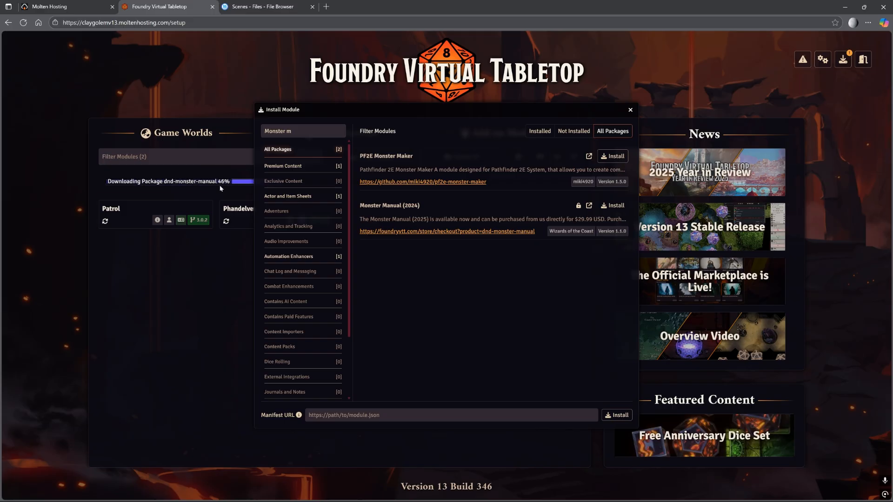
left_click(629, 111)
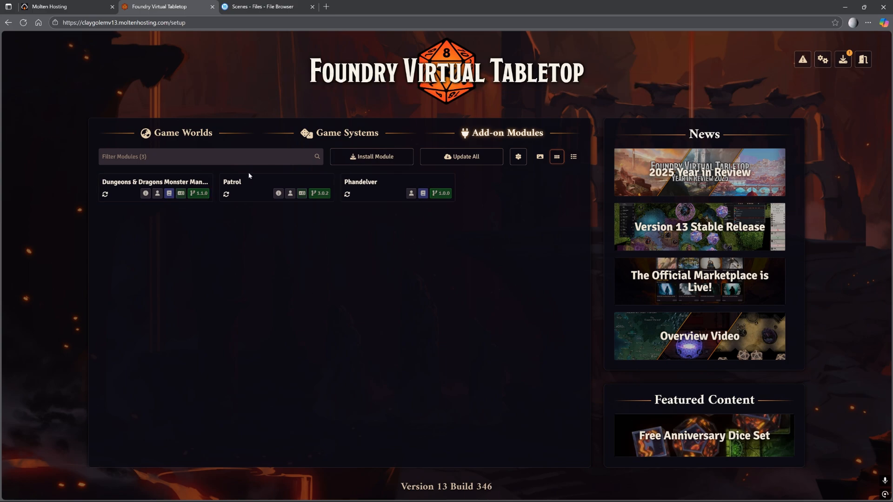
Update all installed modules, then launch the Lost Mines of Phandelver world.
left_click(464, 157)
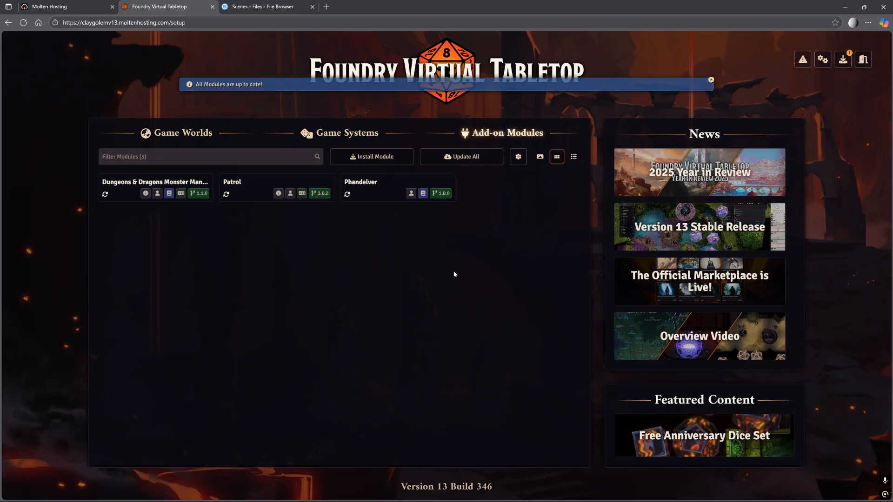
left_click(186, 134)
left_click(176, 224)
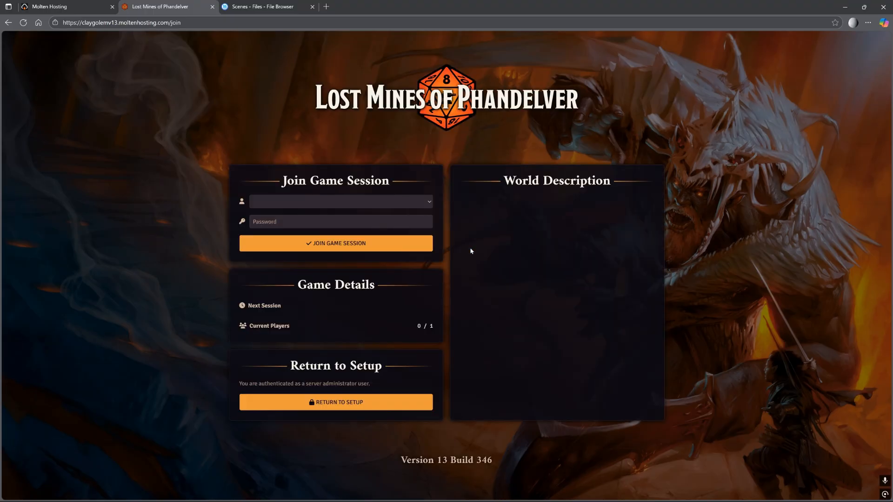
Join the Lost Mines game session as the Gamemaster user.
left_click(334, 201)
left_click(334, 225)
left_click(391, 243)
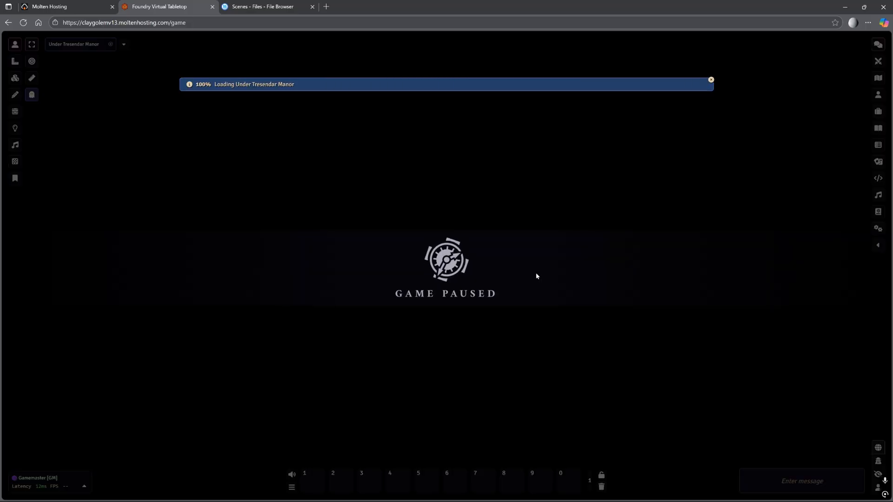
Unpause the game on the Under Tresendar Manor map and show the Game Settings sidebar.
key("space")
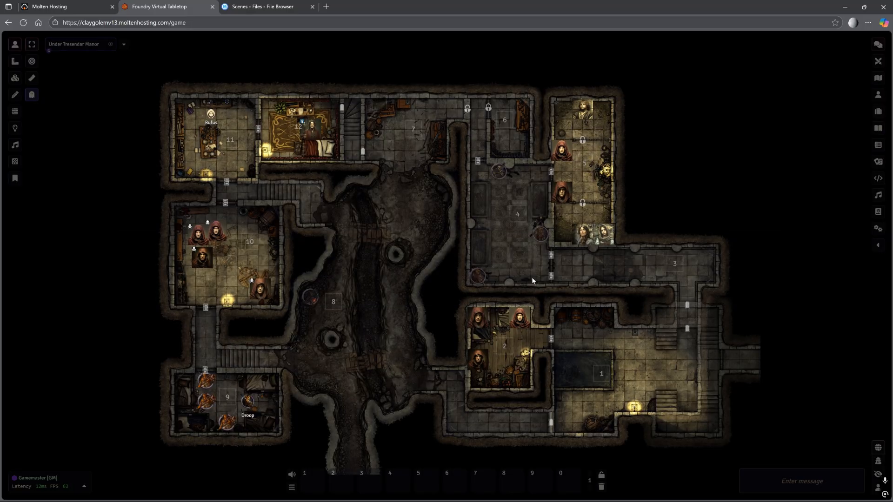
scroll(333, 340, "up", 3)
scroll(333, 340, "up", 2)
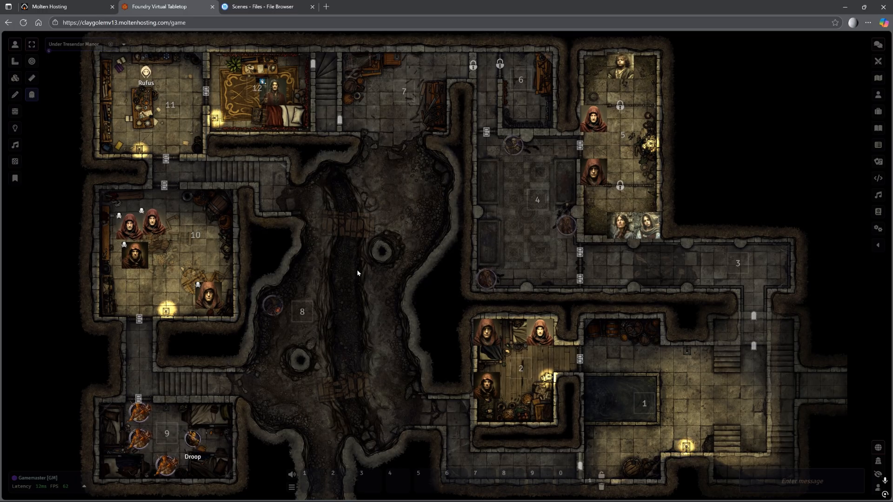
left_click(878, 229)
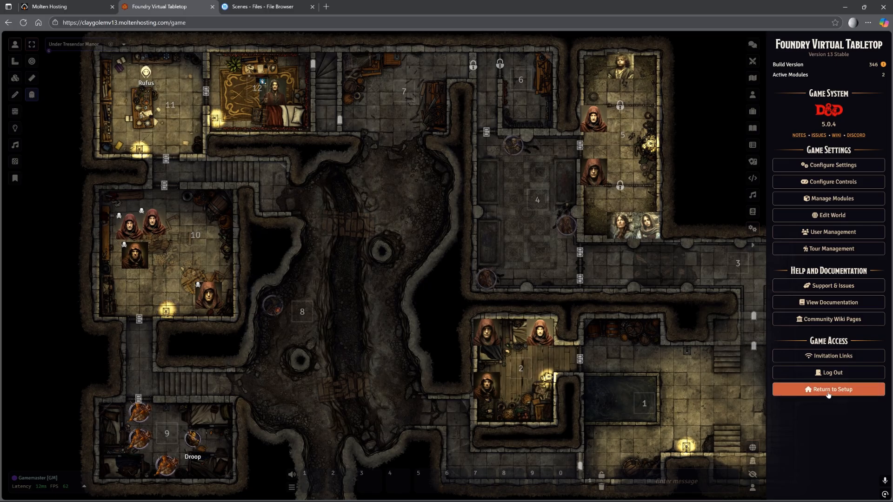
Return to Setup, then open and close the Lost Mines Edit World dialog without changes.
left_click(825, 392)
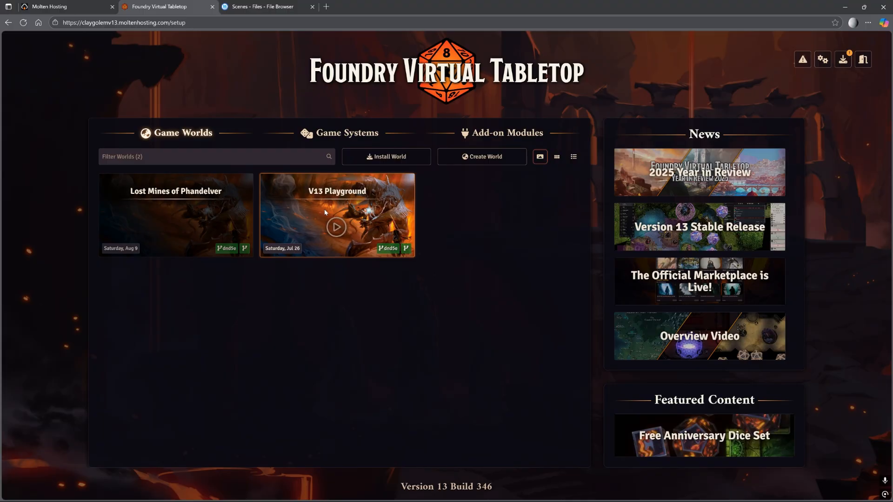
right_click(209, 213)
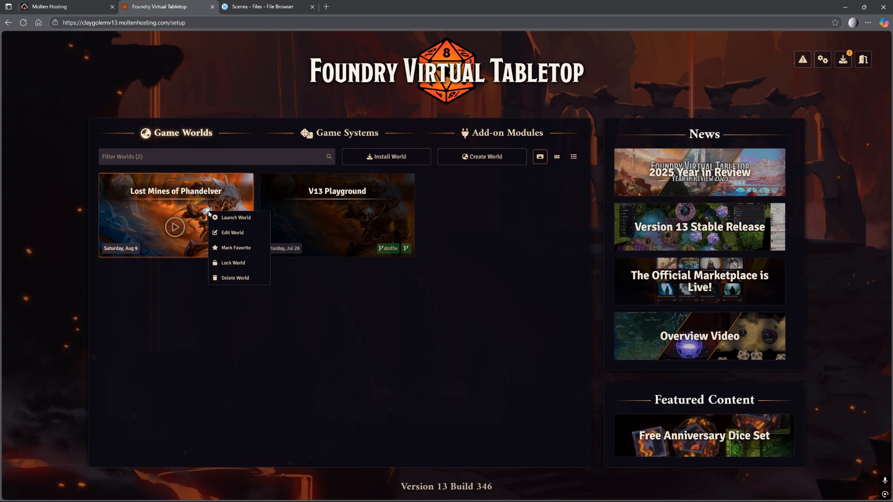
left_click(231, 232)
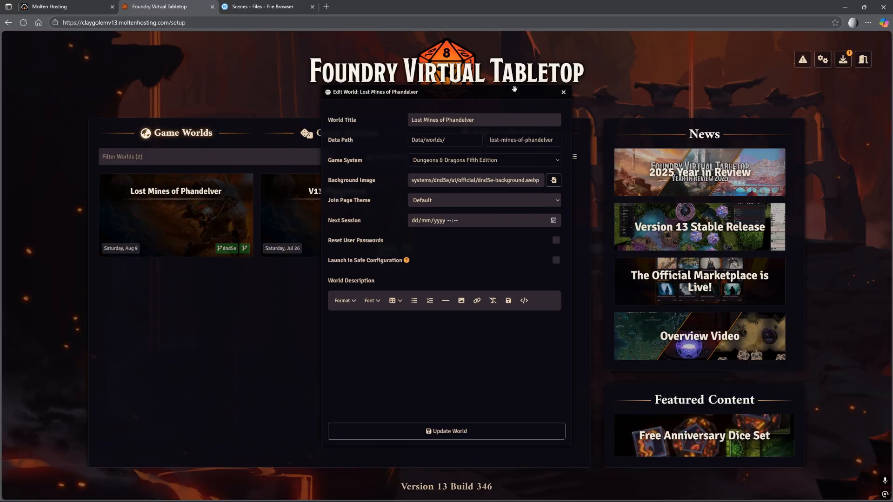
left_click(563, 92)
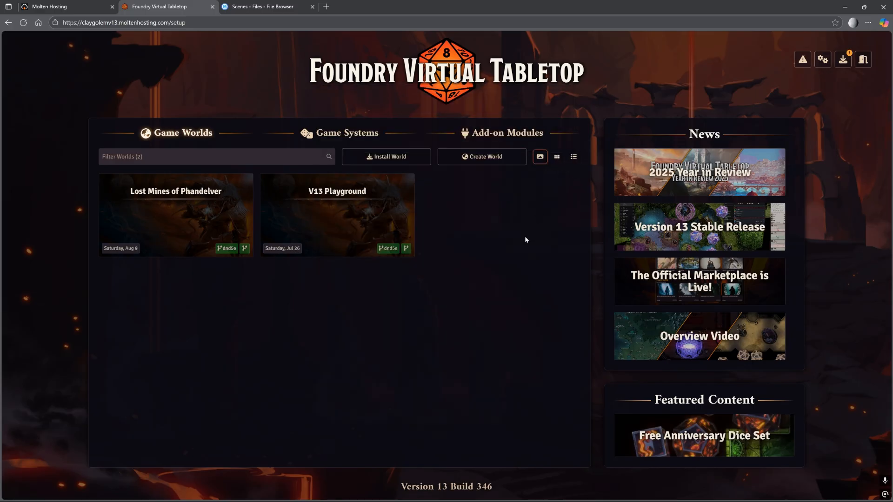
Set Default World to Lost Mines of Phandelver and save the configuration, accepting the restart.
left_click(823, 59)
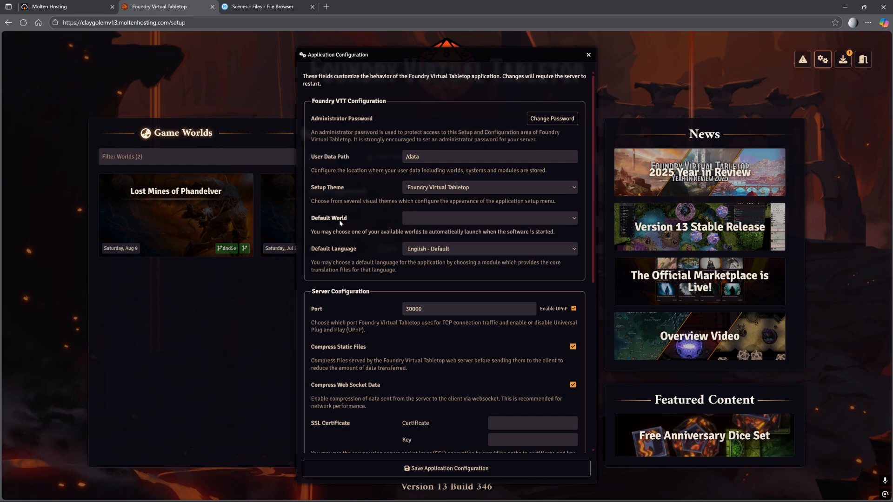
left_click(445, 218)
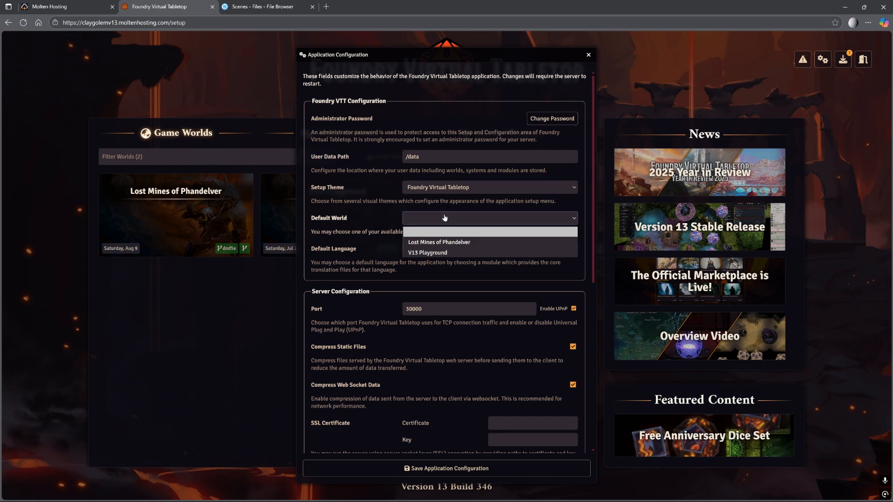
left_click(453, 243)
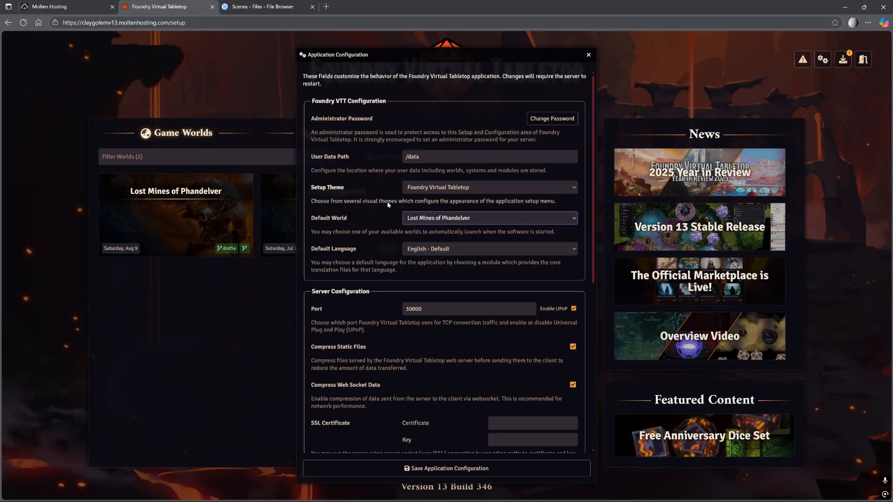
scroll(393, 258, "down", 4)
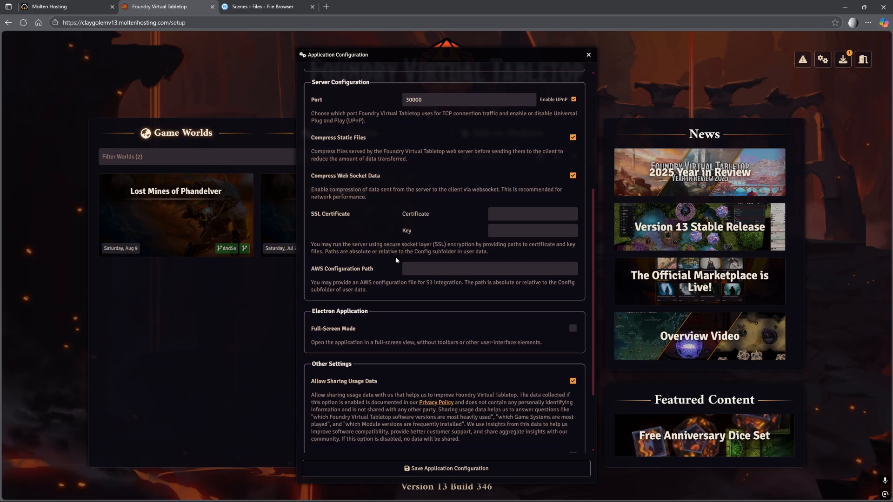
scroll(394, 262, "down", 2)
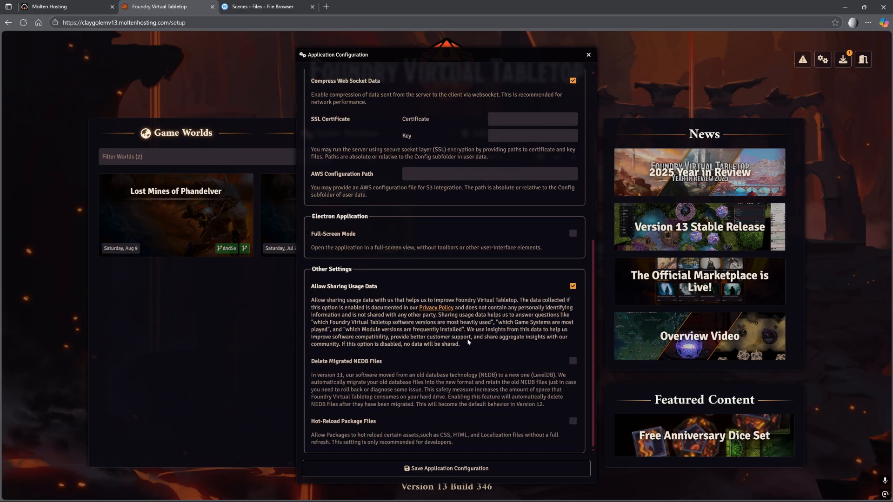
left_click(445, 470)
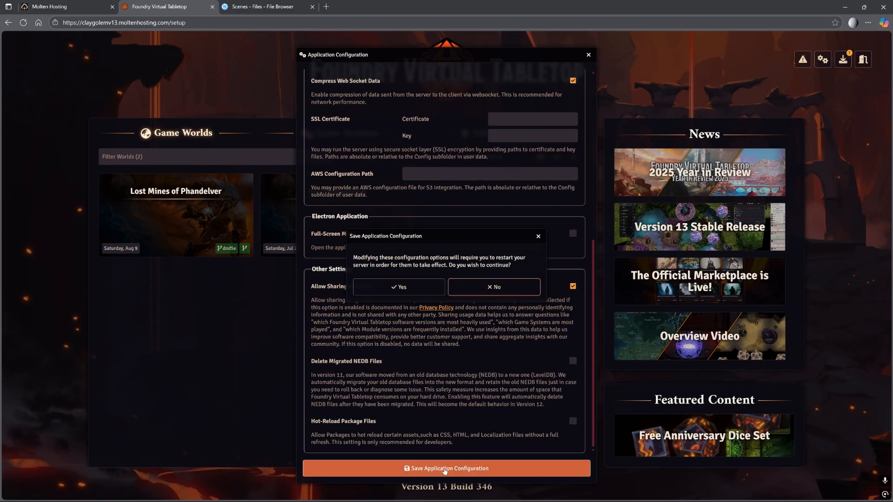
left_click(398, 287)
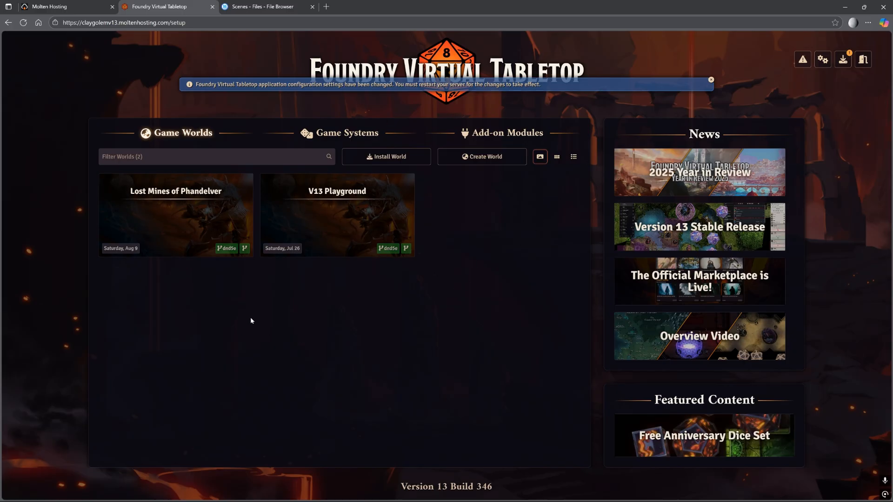
Dismiss the restart-required notice and switch to the File Browser's phandelver Scenes folder.
mouse_move(176, 226)
left_click(712, 79)
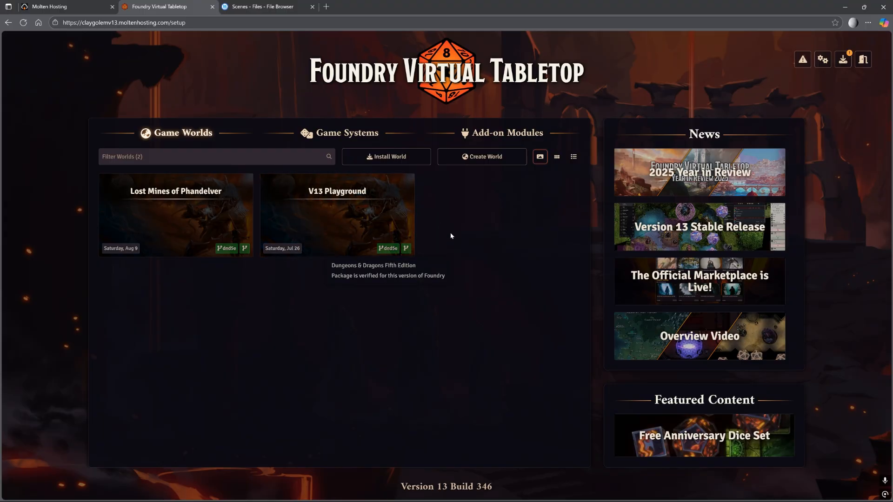
left_click(264, 10)
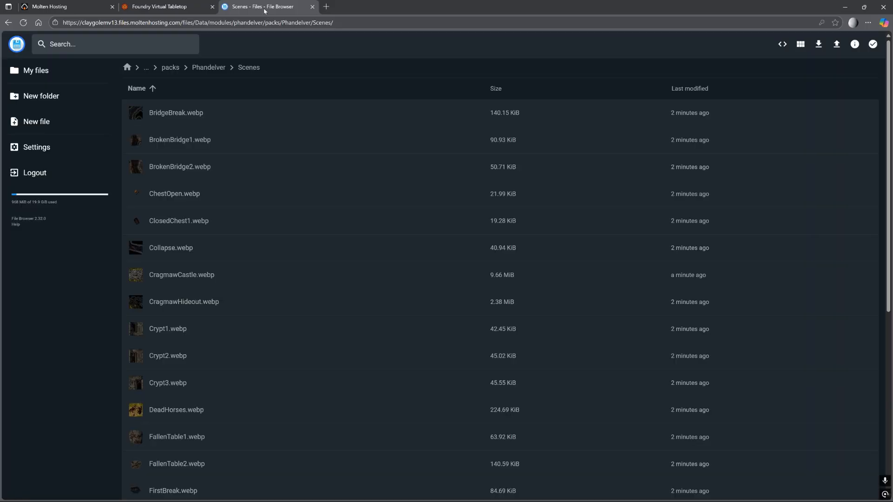
Go up to the Phandelver pack folder, then view the claygolemv13 server details page.
left_click(214, 66)
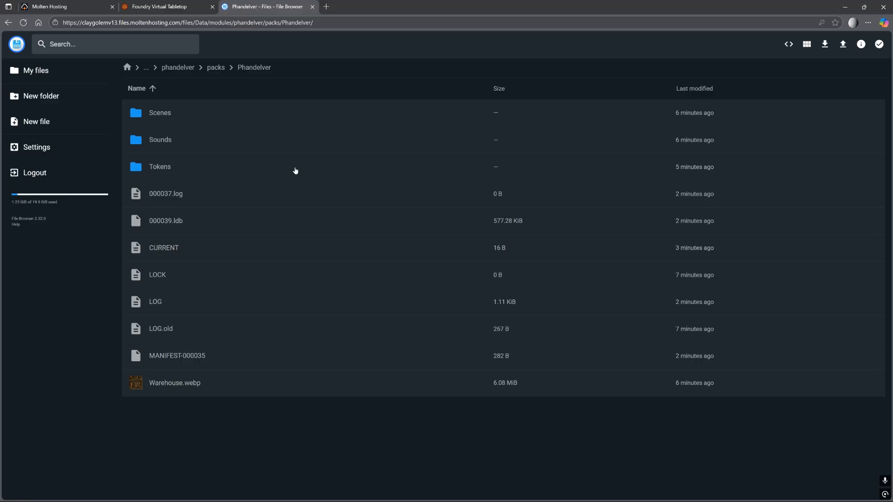
left_click(105, 9)
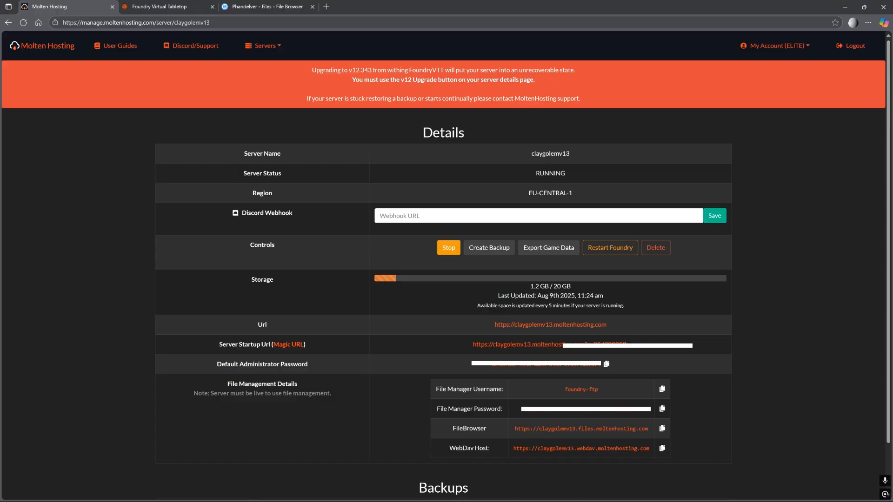
Switch back to the Foundry setup page listing Lost Mines of Phandelver and V13 Playground.
left_click(196, 5)
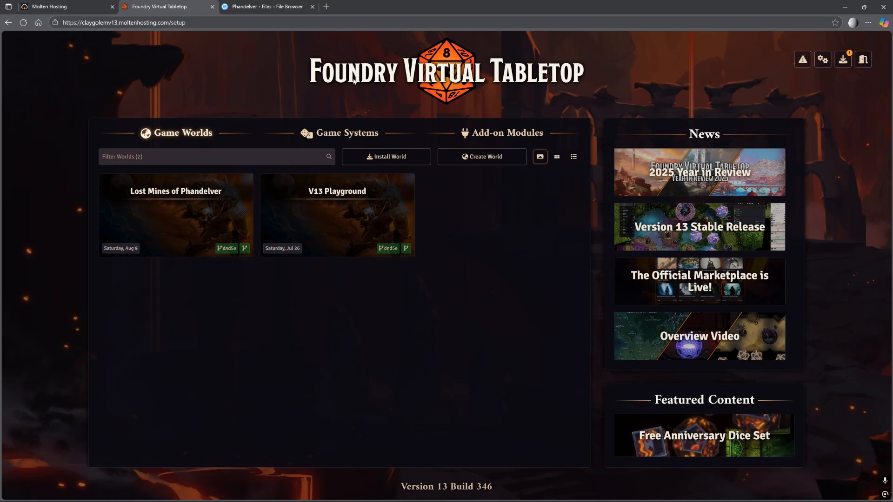